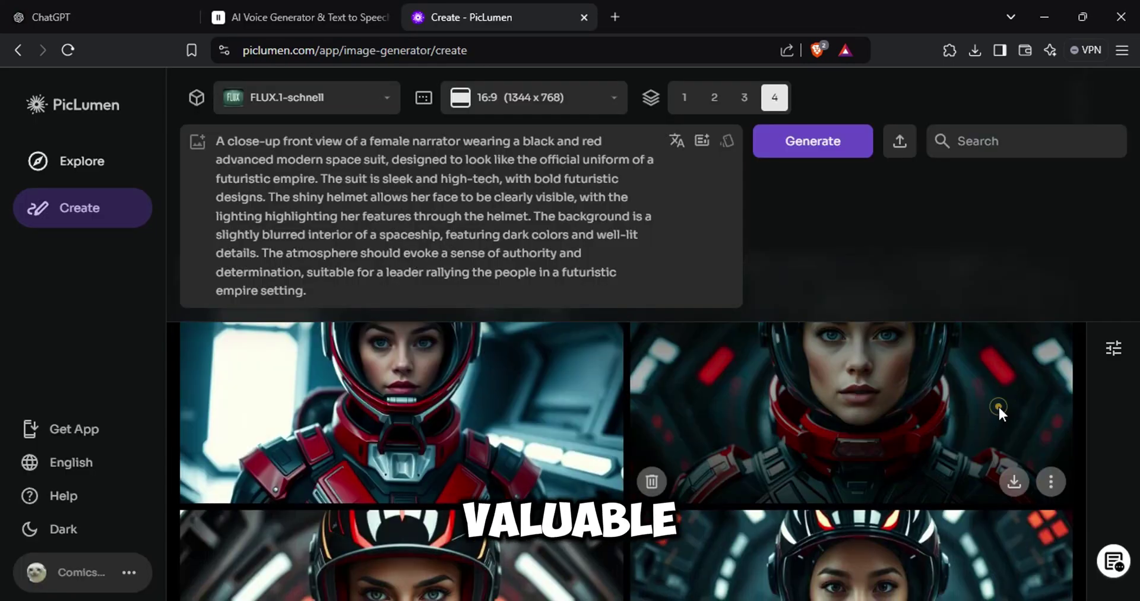
- Play Sieve's five-second lip-synced helmet clip, then pause Edimakor's film preview at 00:26:21
click(999, 409)
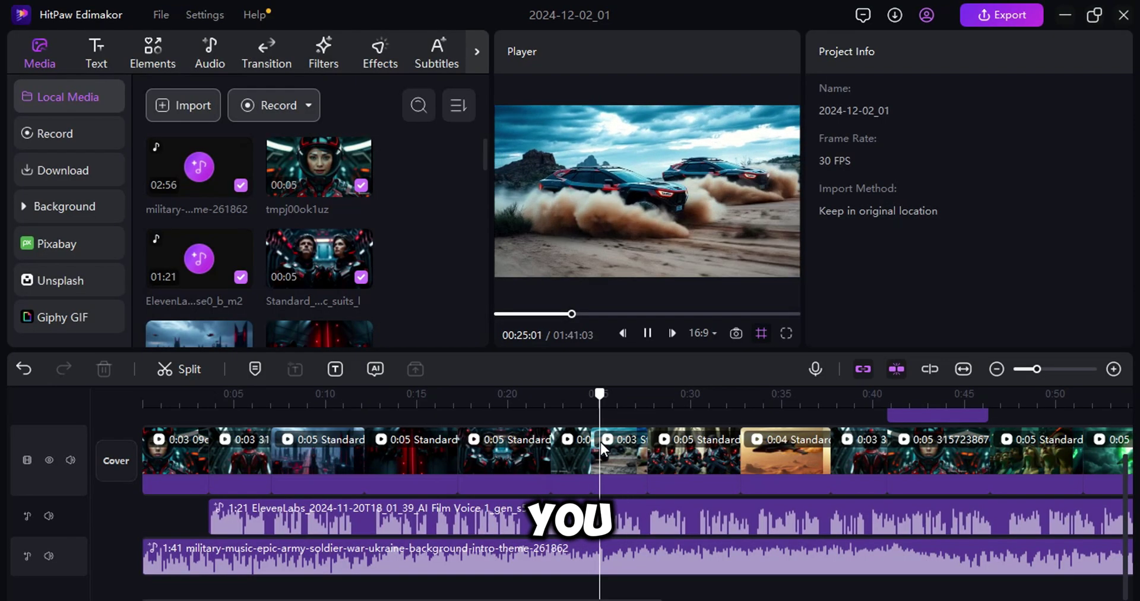
key(space)
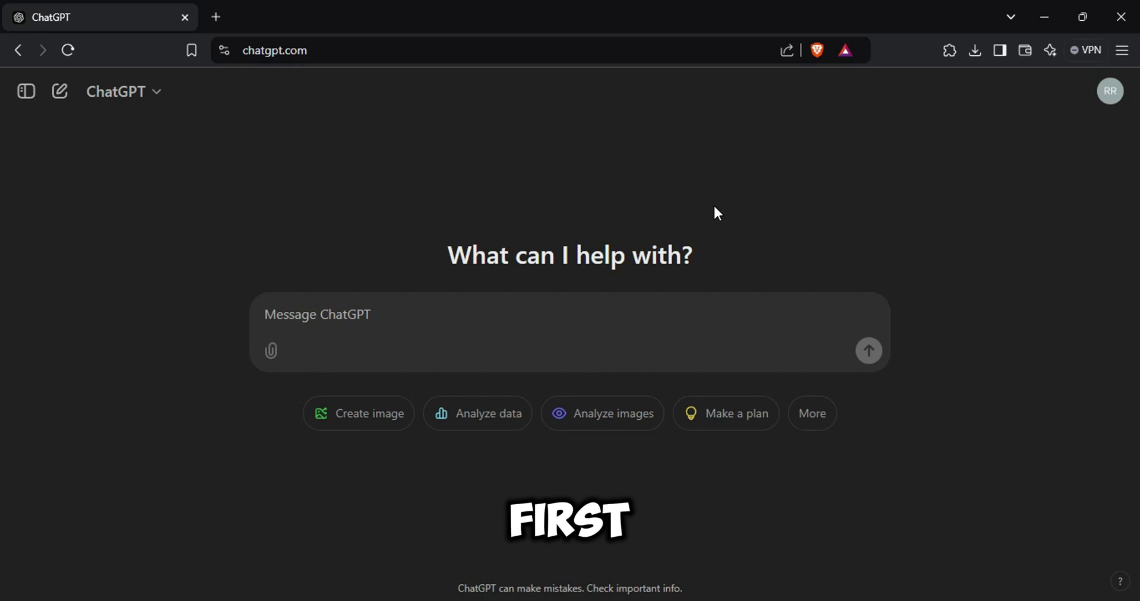
- Ask ChatGPT for futuristic-film narration about an imminent enemy attack and rallying people to fight
click(574, 302)
text(I want to create a )
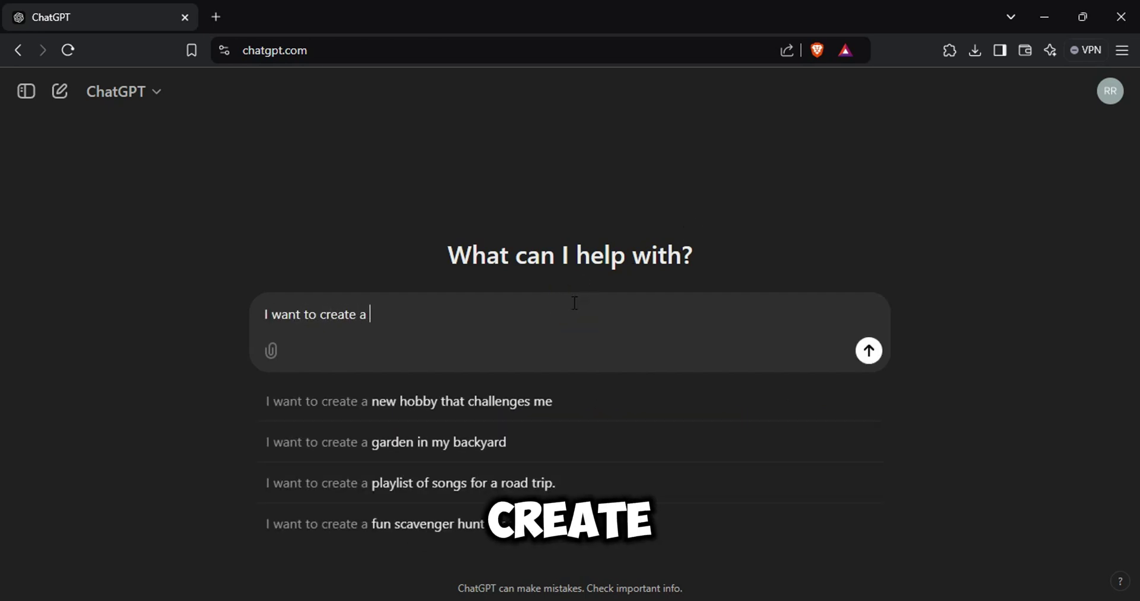
text(short AI film about an futurist)
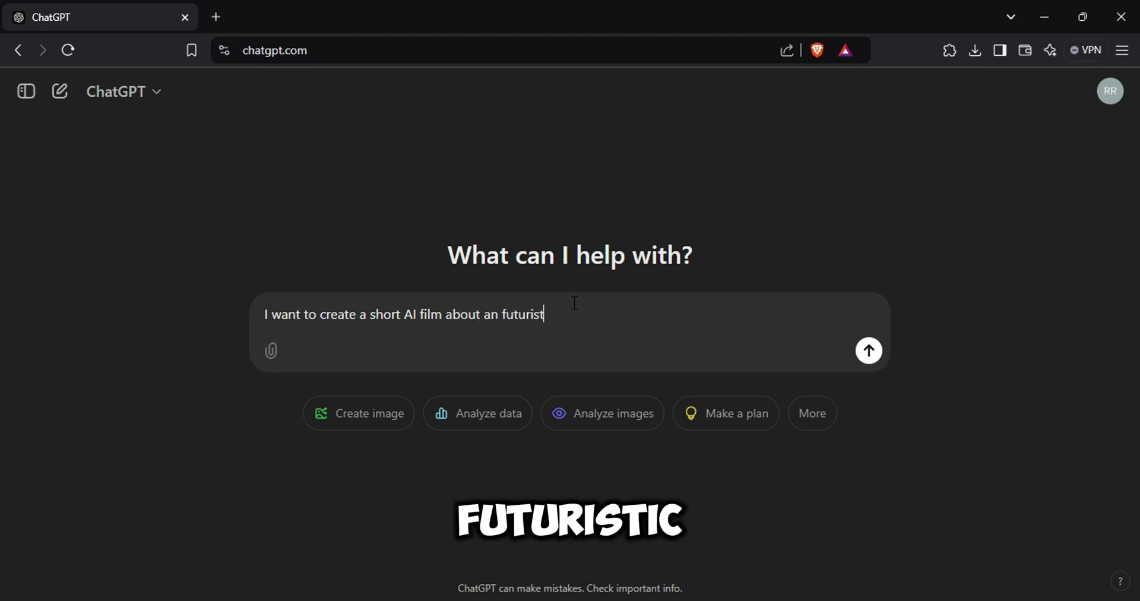
text(ic world. )
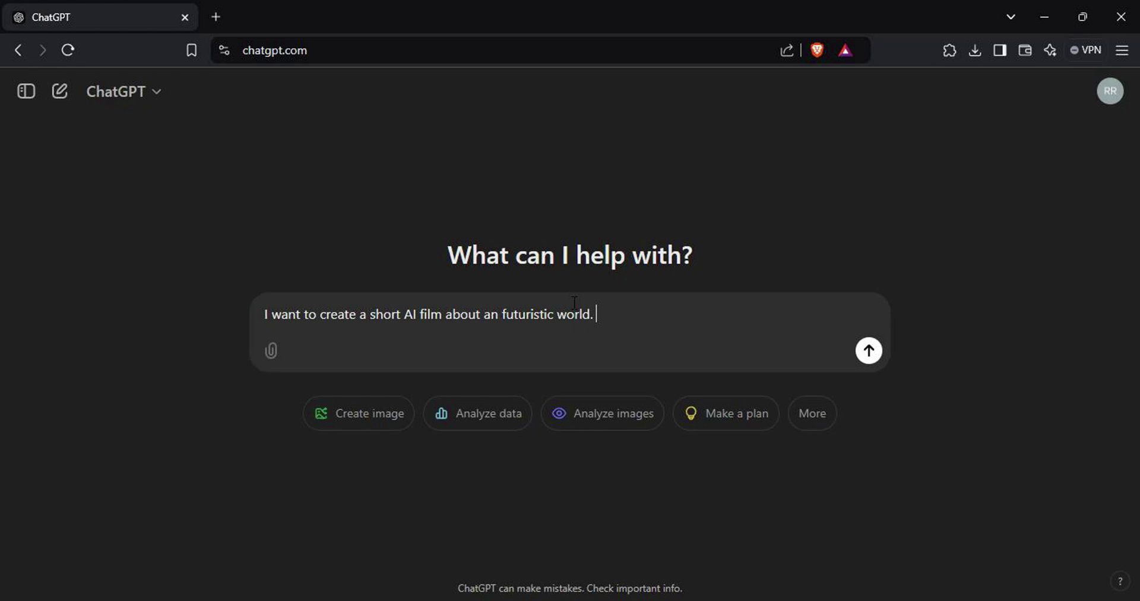
text(The narrator s)
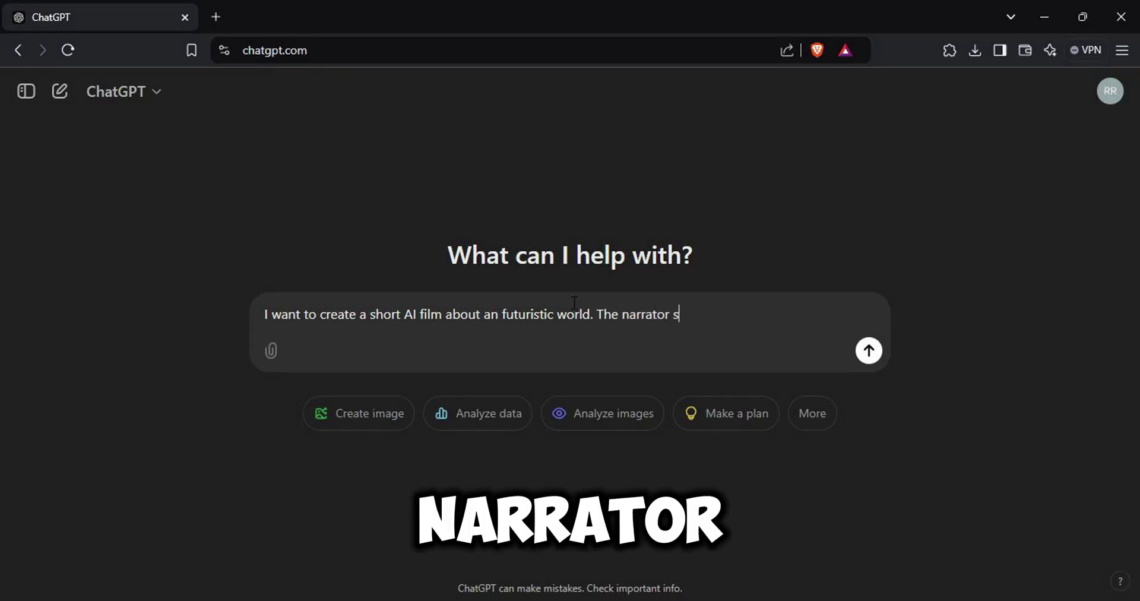
text(hould be describing about an imminent enemy attack and rallying people to fight)
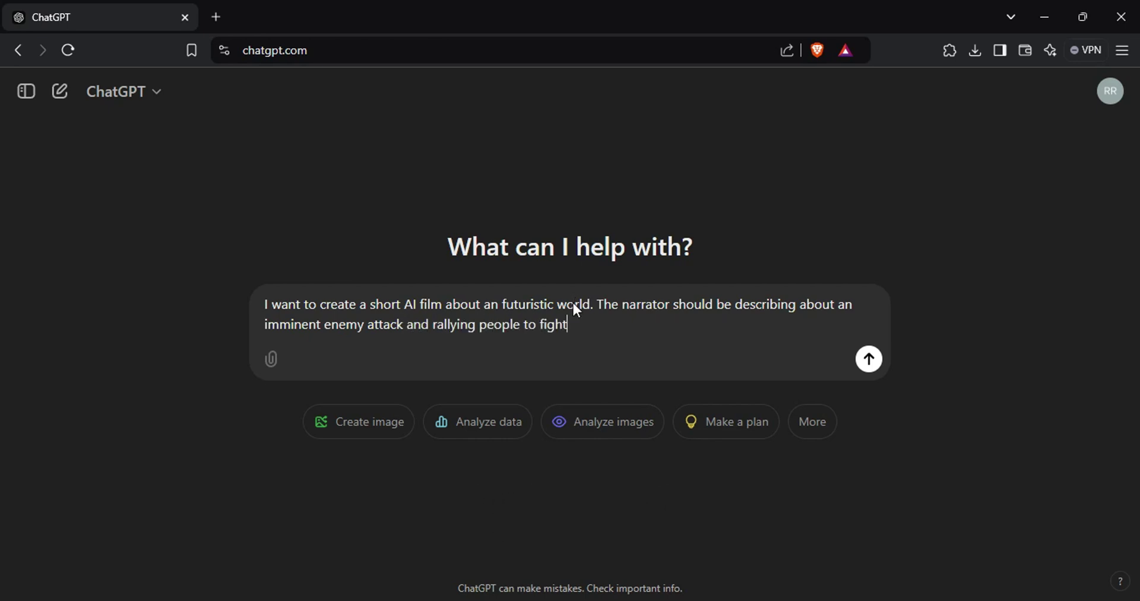
key(Return)
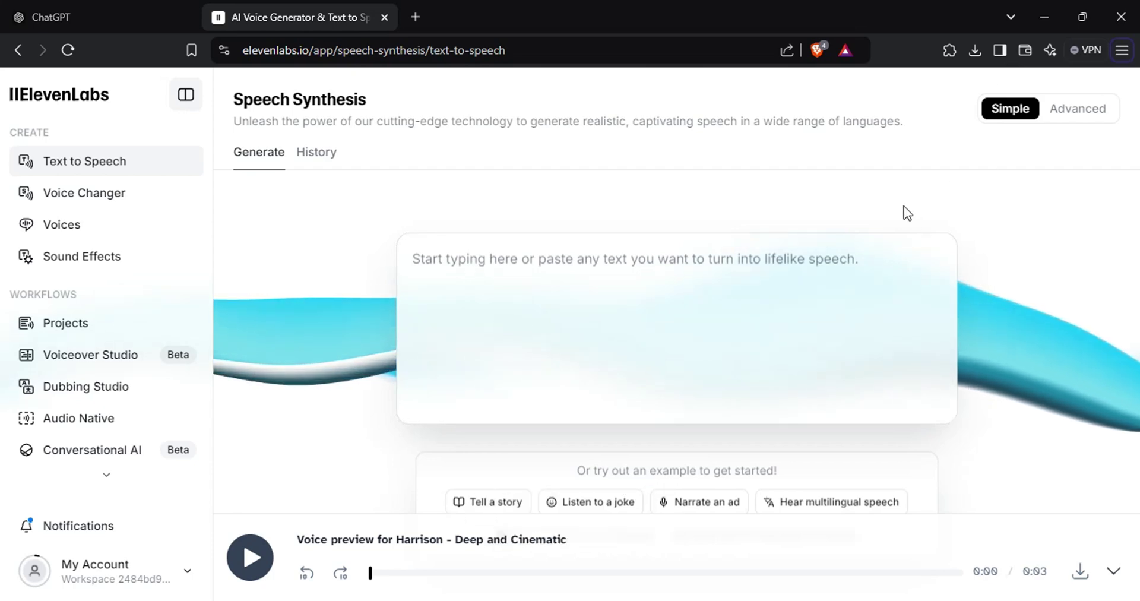
- Go to ElevenLabs' My Voices page, which shows 2 of 3 custom voice slots used
click(957, 205)
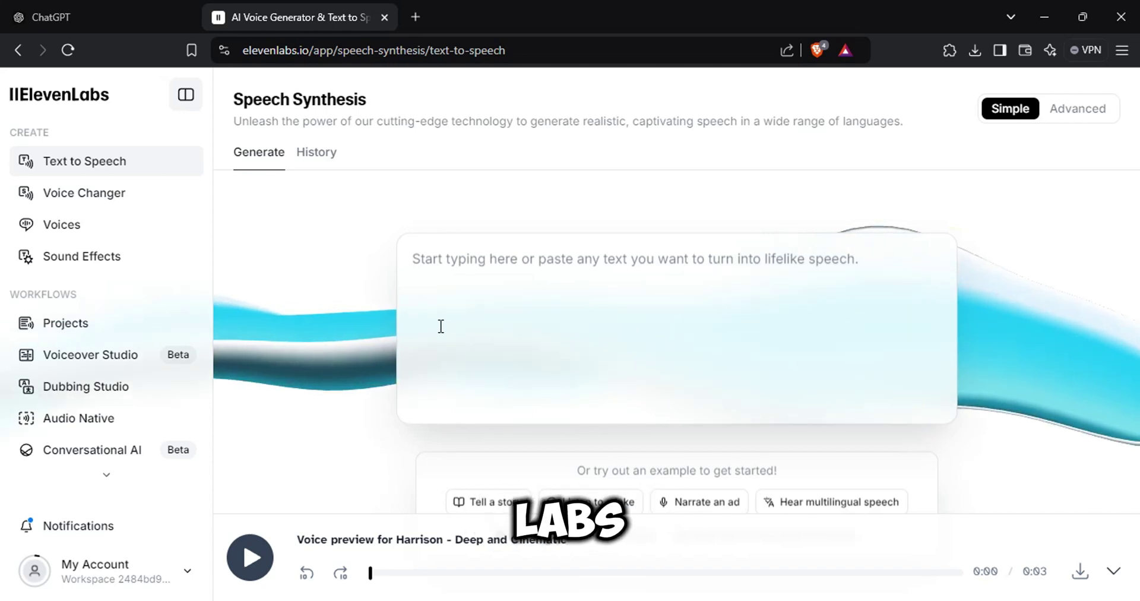
click(143, 236)
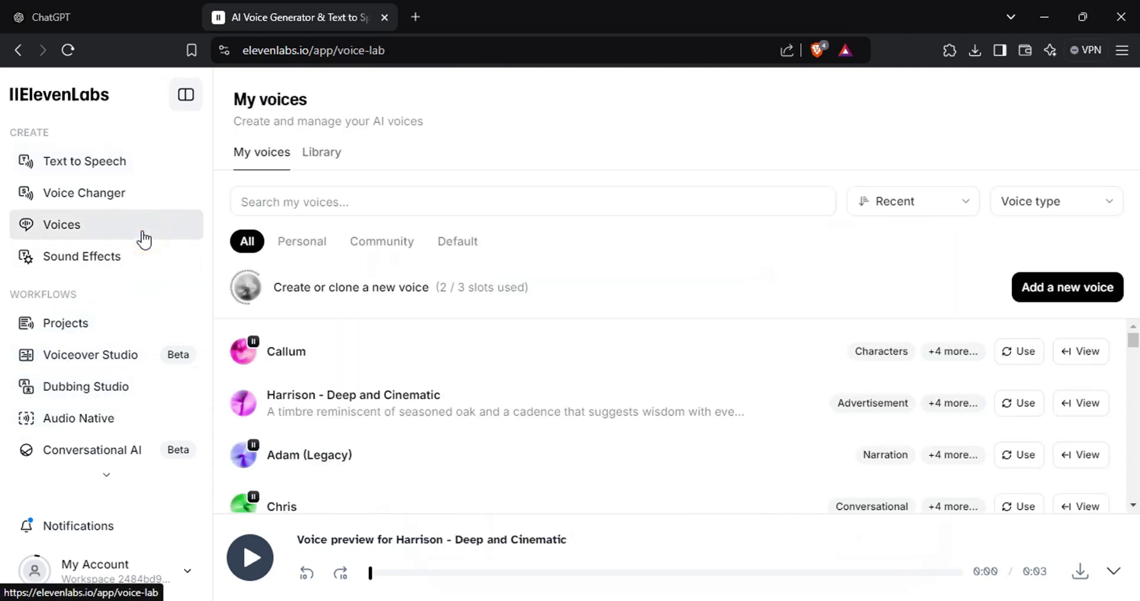
- Design a voice from 'confident, empowering woman, calm under pressure…' and pick Voice 2
click(1033, 287)
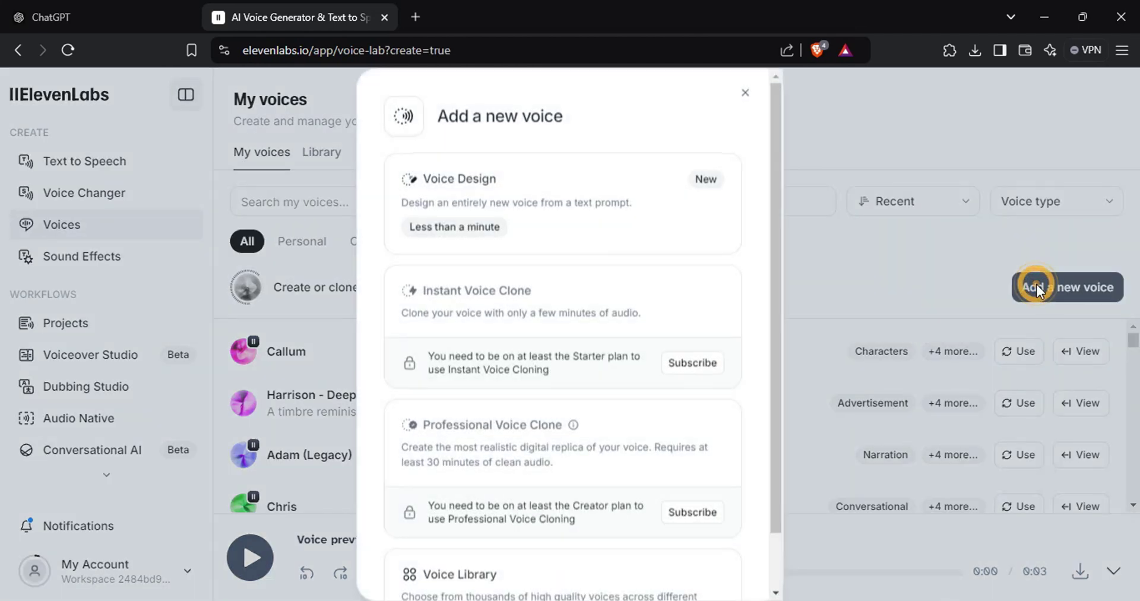
click(540, 199)
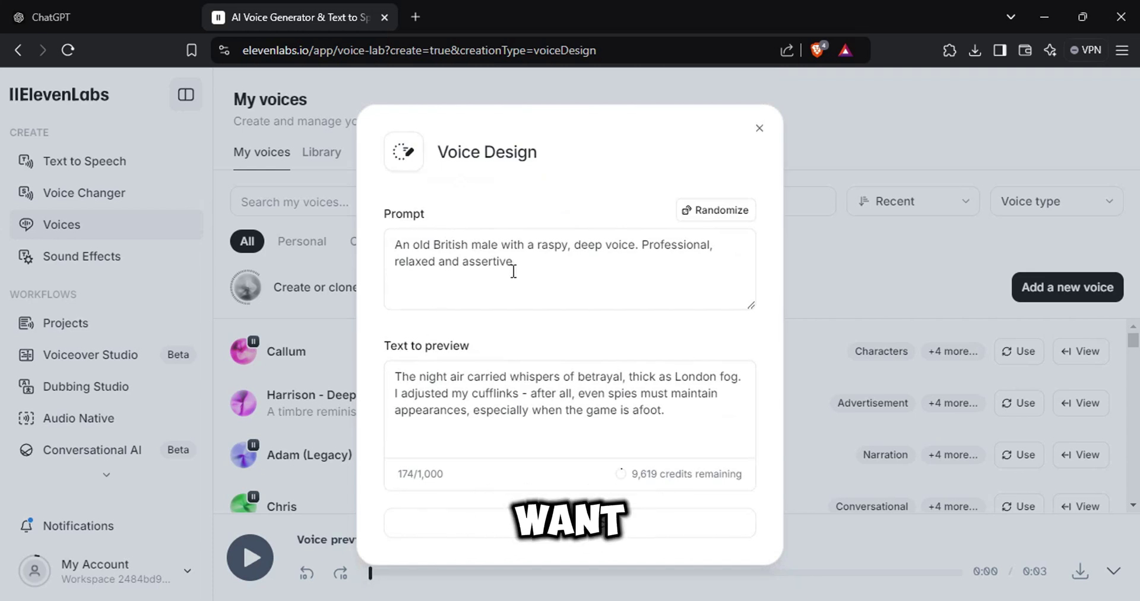
triple_click(540, 265)
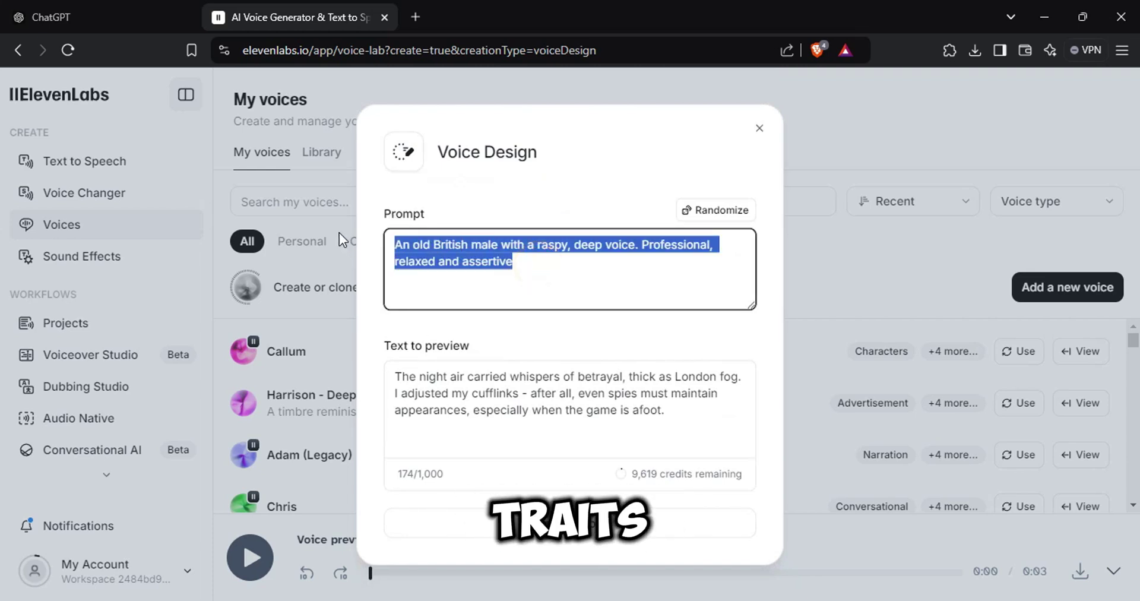
text(confident, empowering woman)
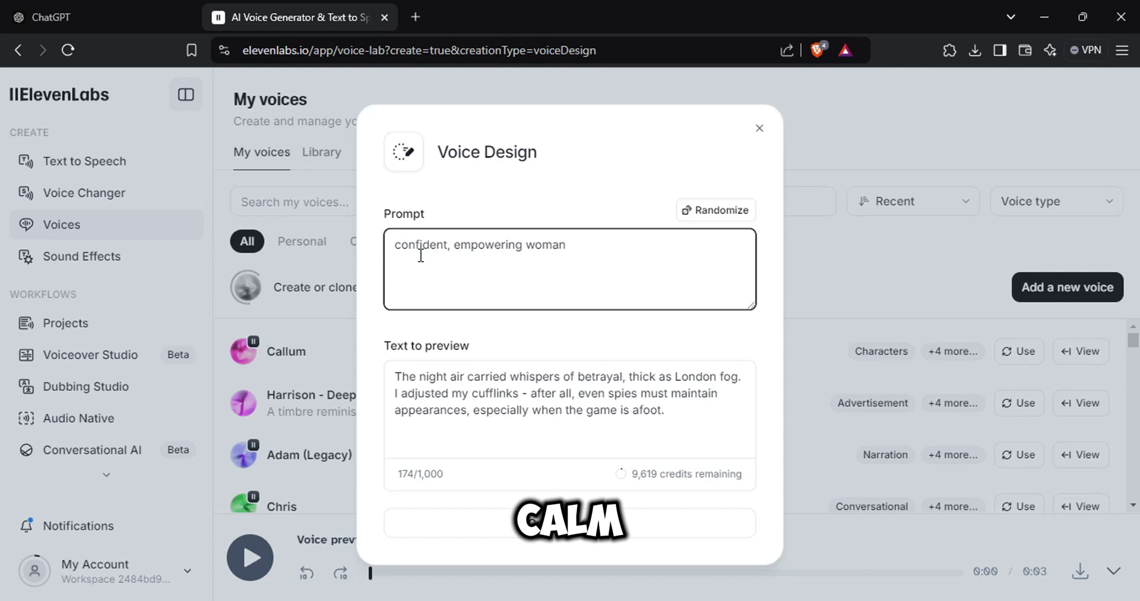
text(, calm under pressure, steady and )
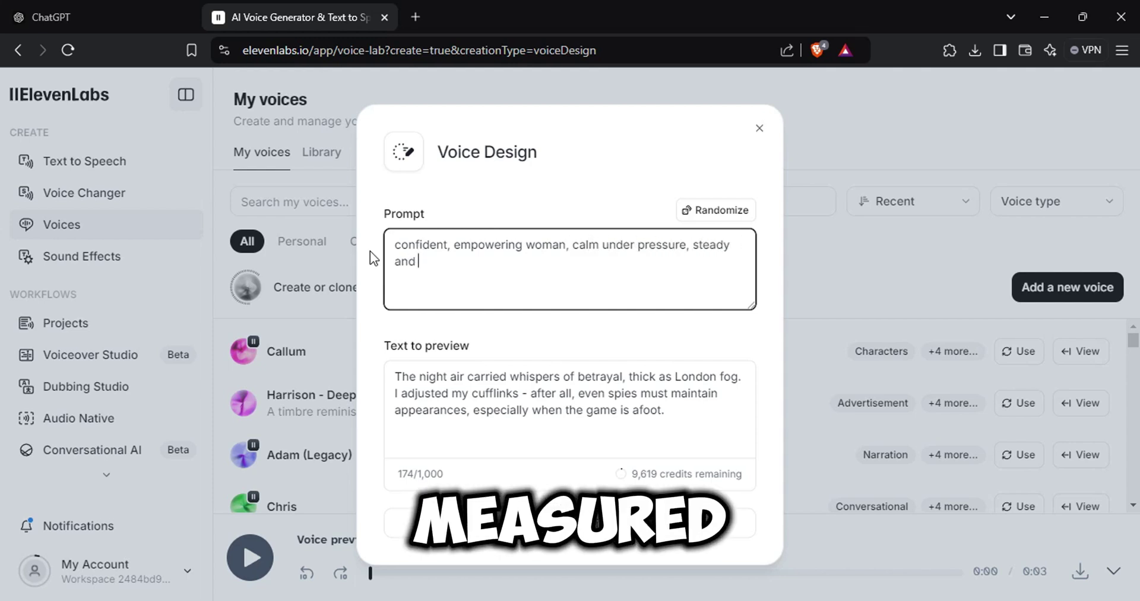
text(measured, passionate)
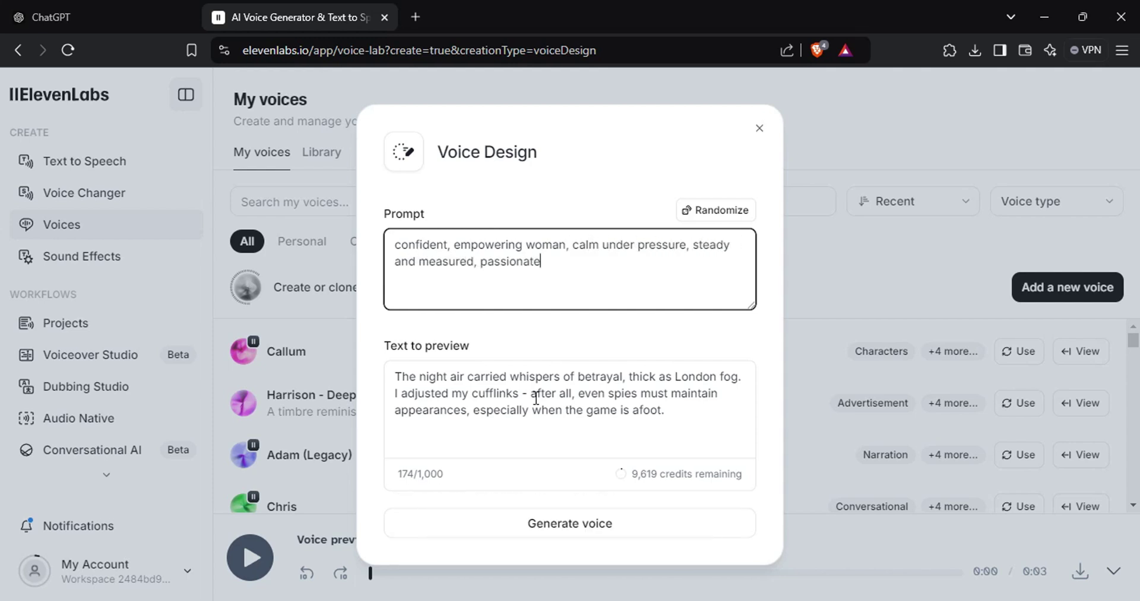
click(569, 522)
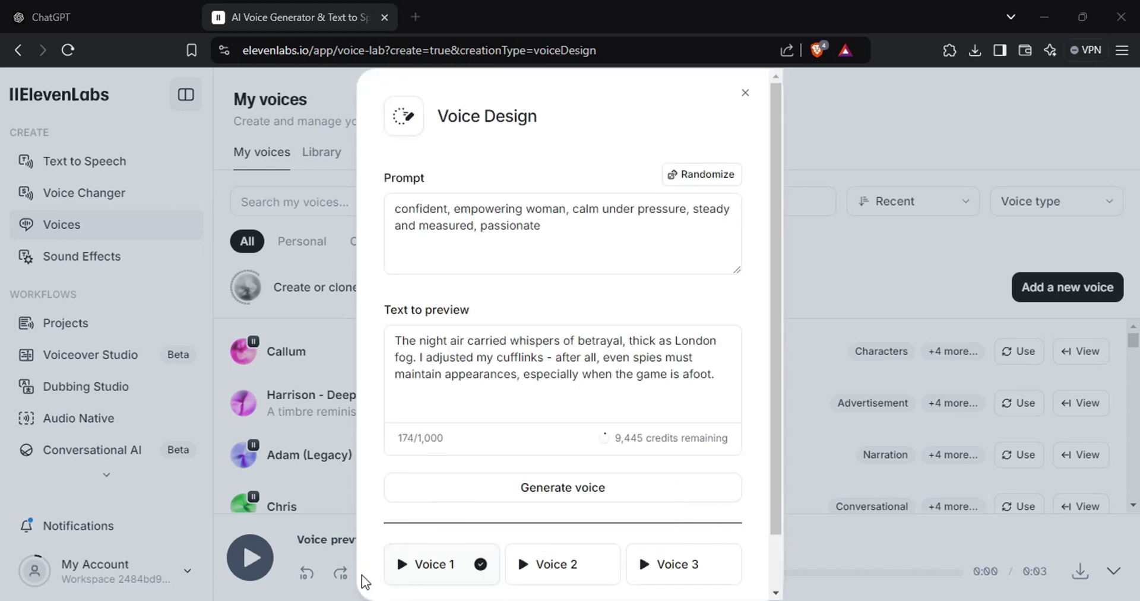
click(665, 564)
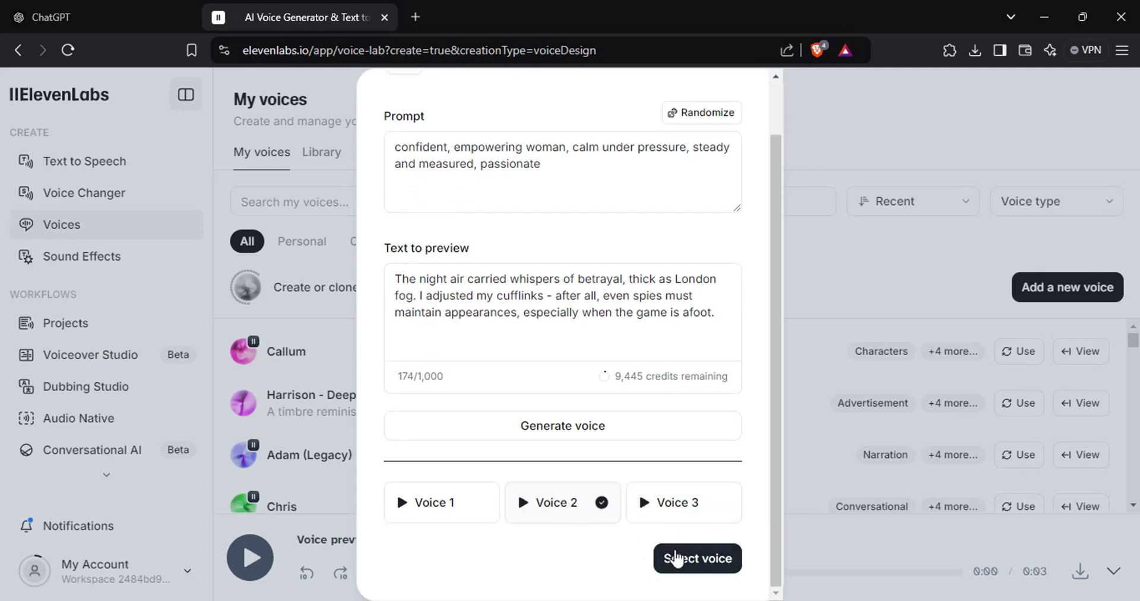
click(674, 558)
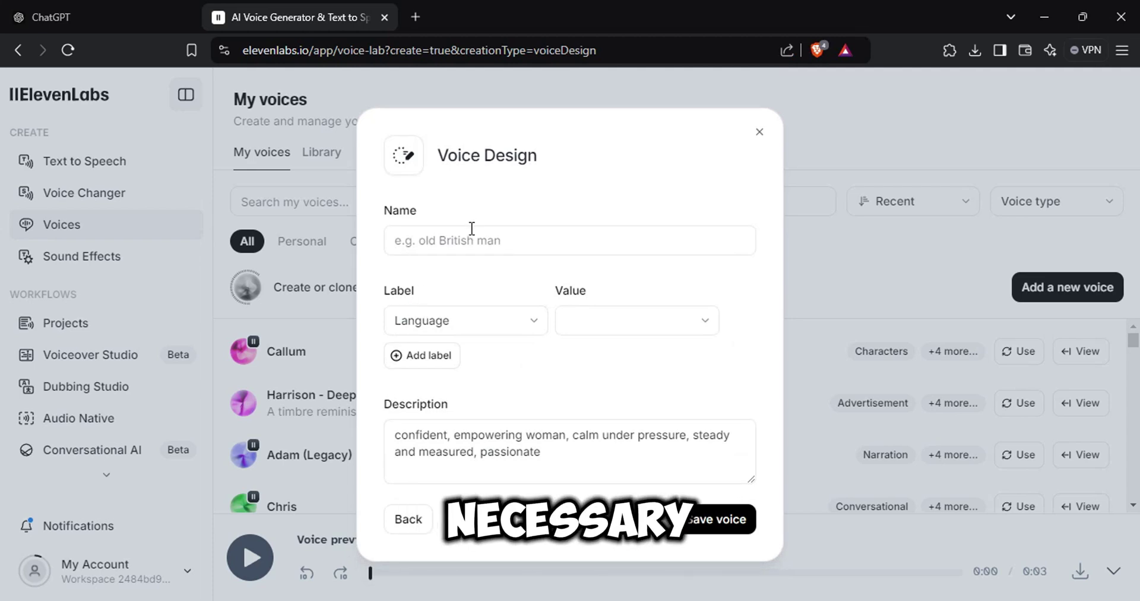
- Name the voice 'AI Film Voice 1', label it English and Female, and save it
click(472, 239)
text(AI Film Voice 1)
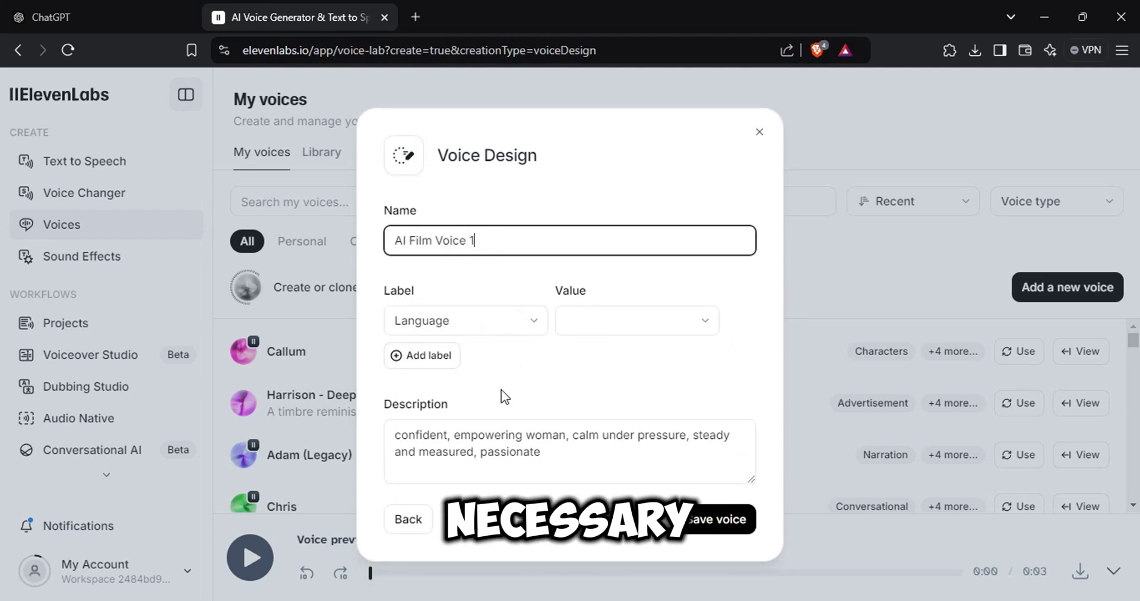
click(712, 522)
click(425, 355)
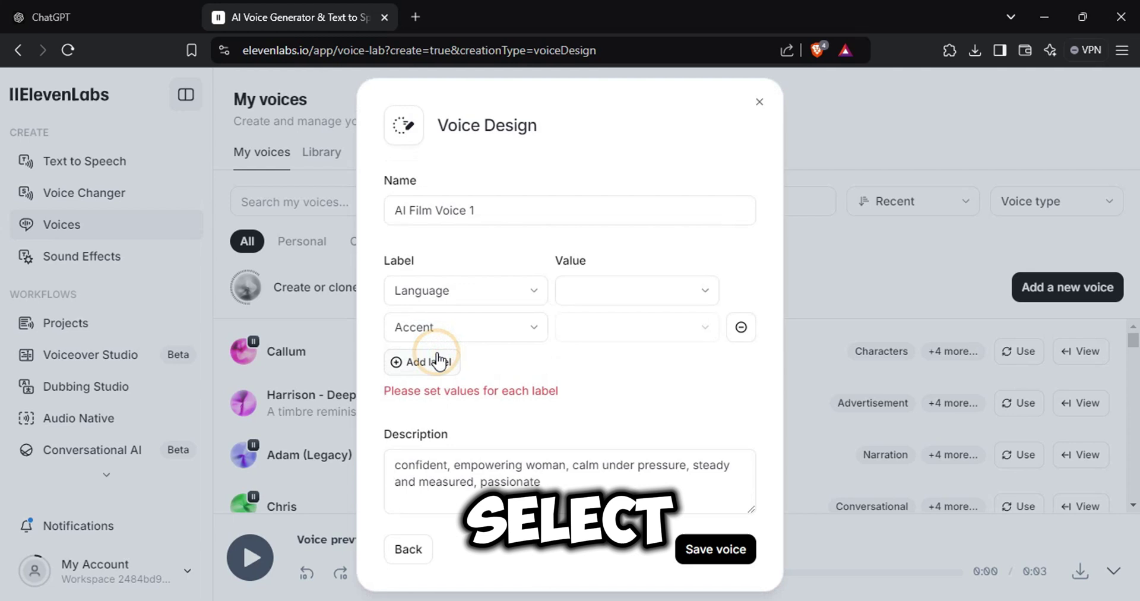
click(493, 330)
click(451, 388)
click(635, 327)
click(593, 390)
click(635, 290)
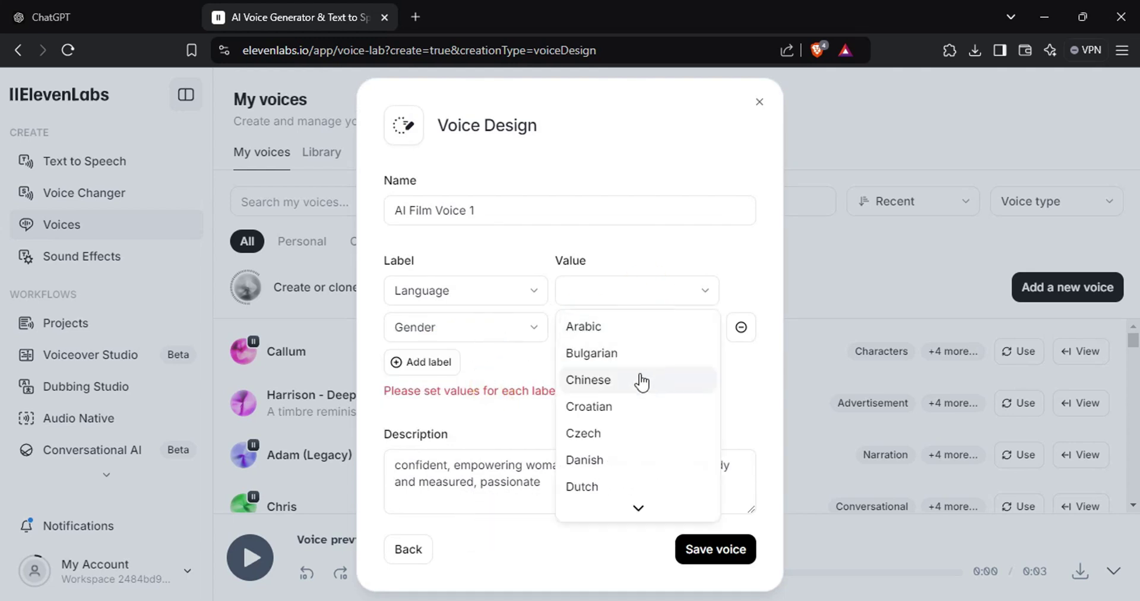
scroll(618, 398, down, 3)
click(617, 397)
click(635, 327)
click(619, 387)
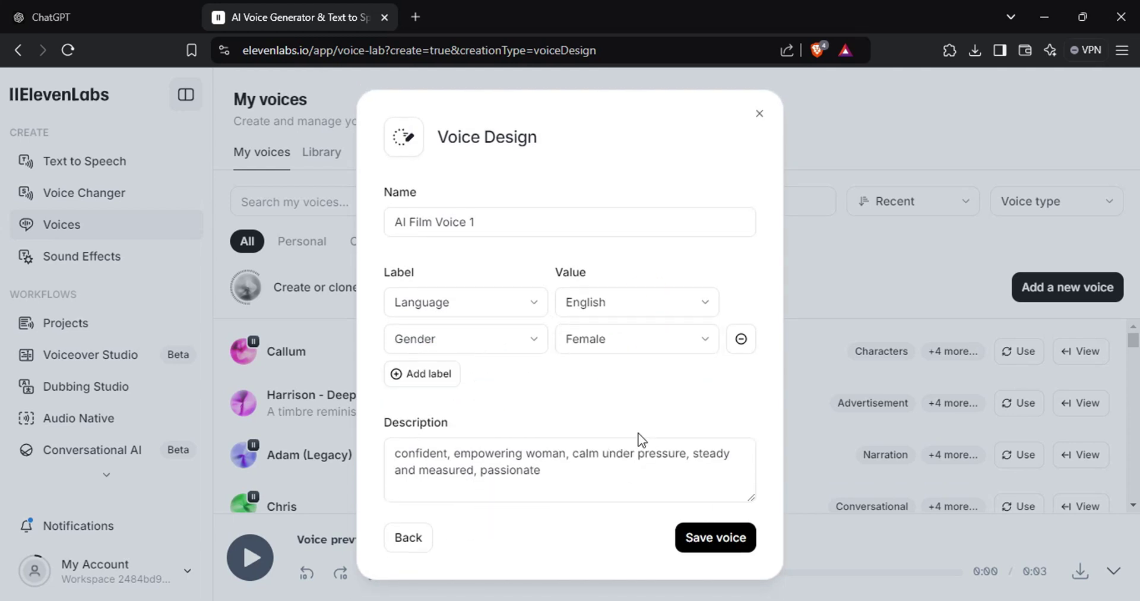
click(699, 537)
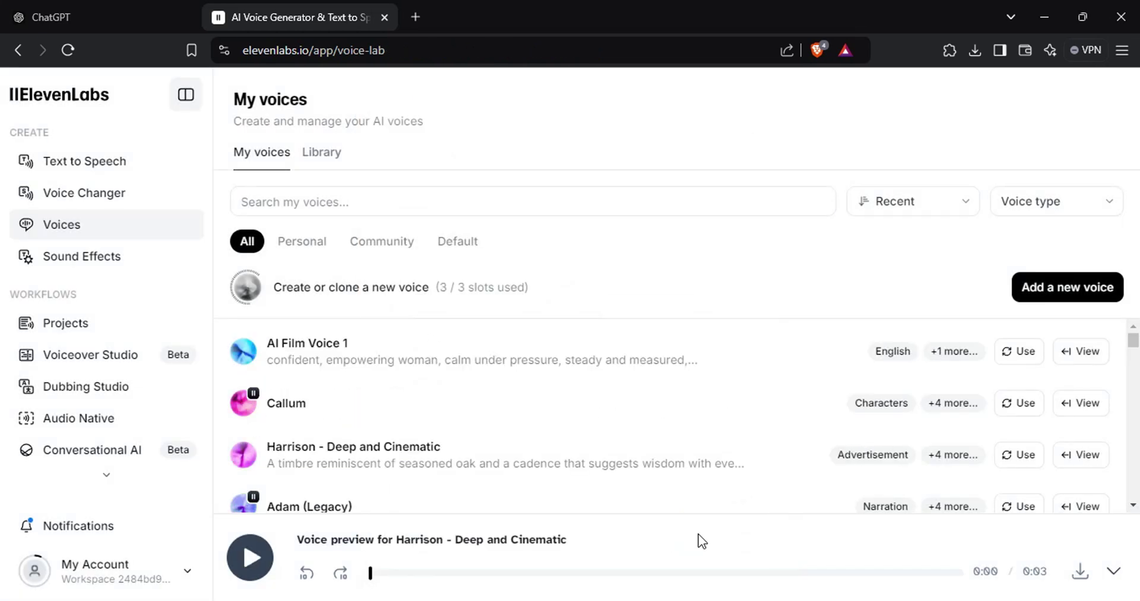
- On the text-to-speech page, choose AI Film Voice 1 as the voice
click(136, 172)
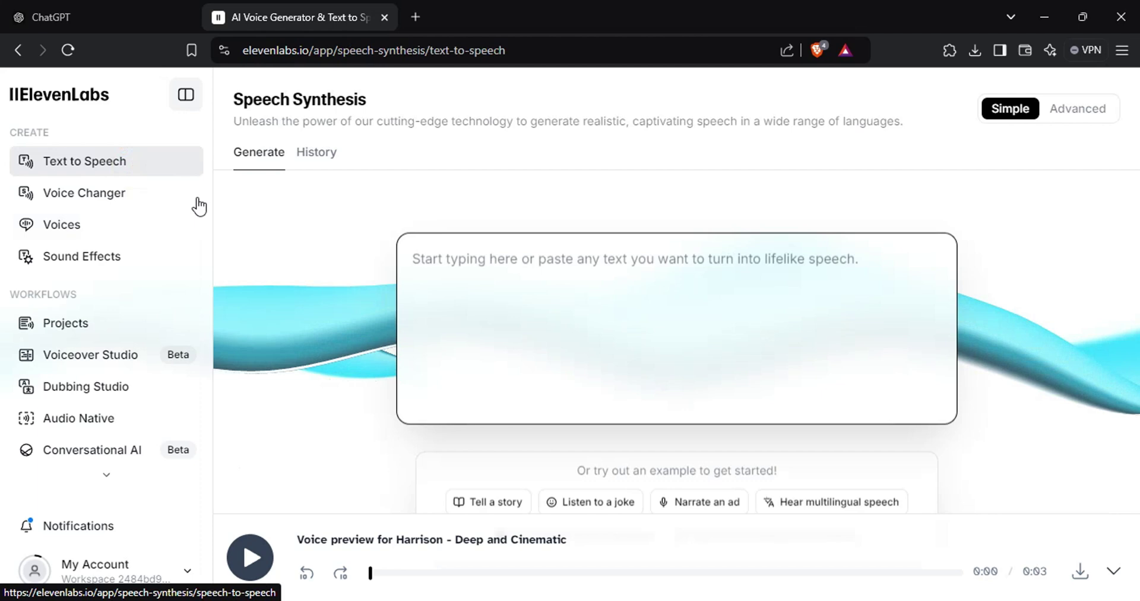
click(434, 266)
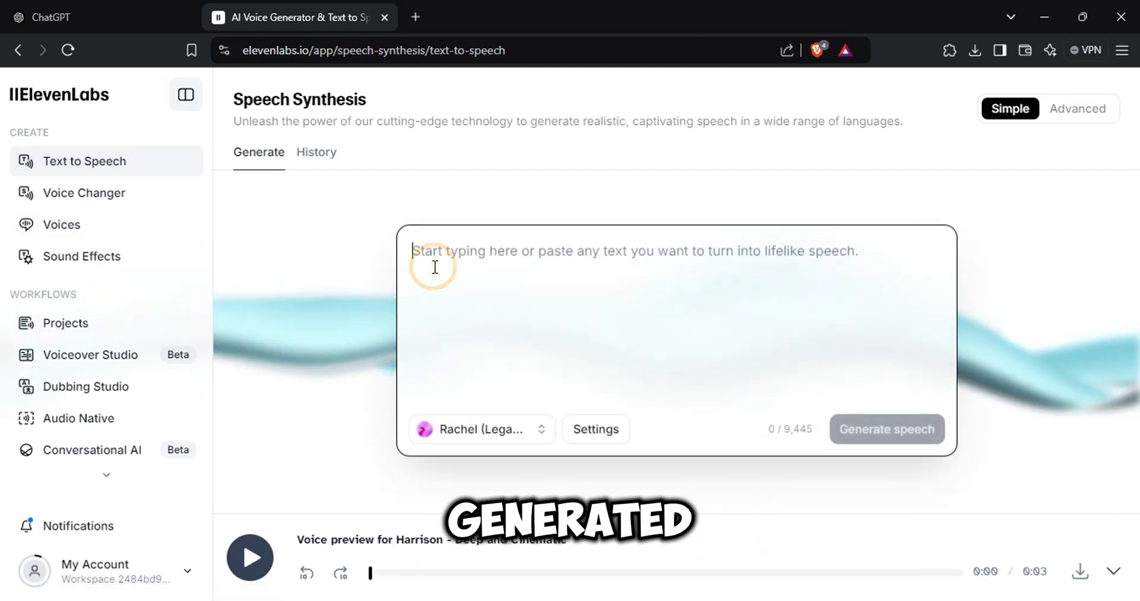
click(474, 430)
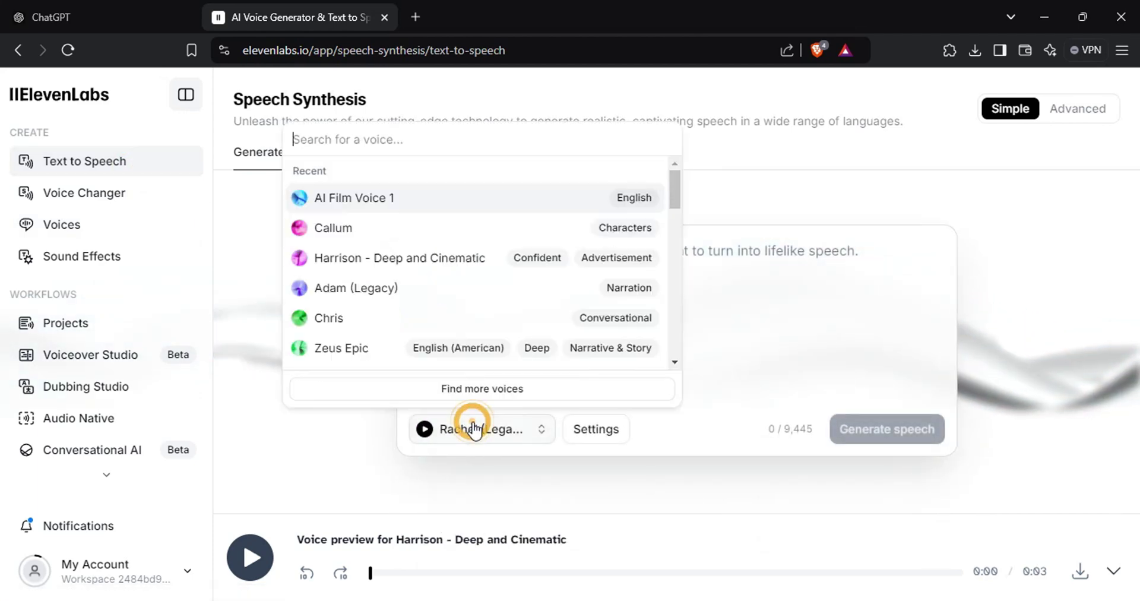
click(364, 202)
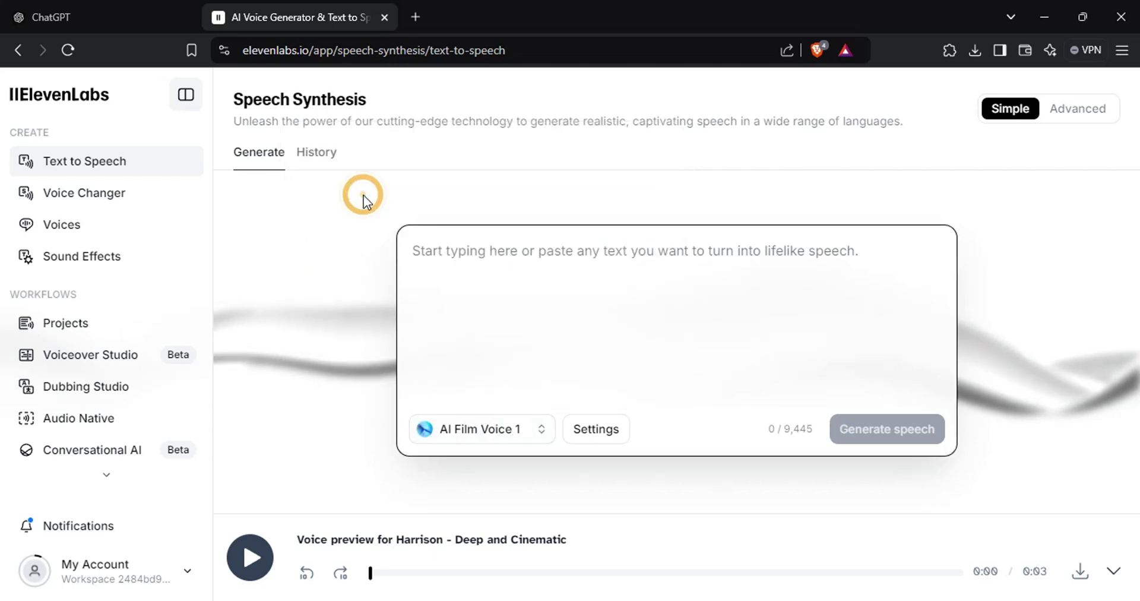
- Paste the full narrator speech into the text box, check it, and generate speech
click(432, 251)
key(ctrl+v)
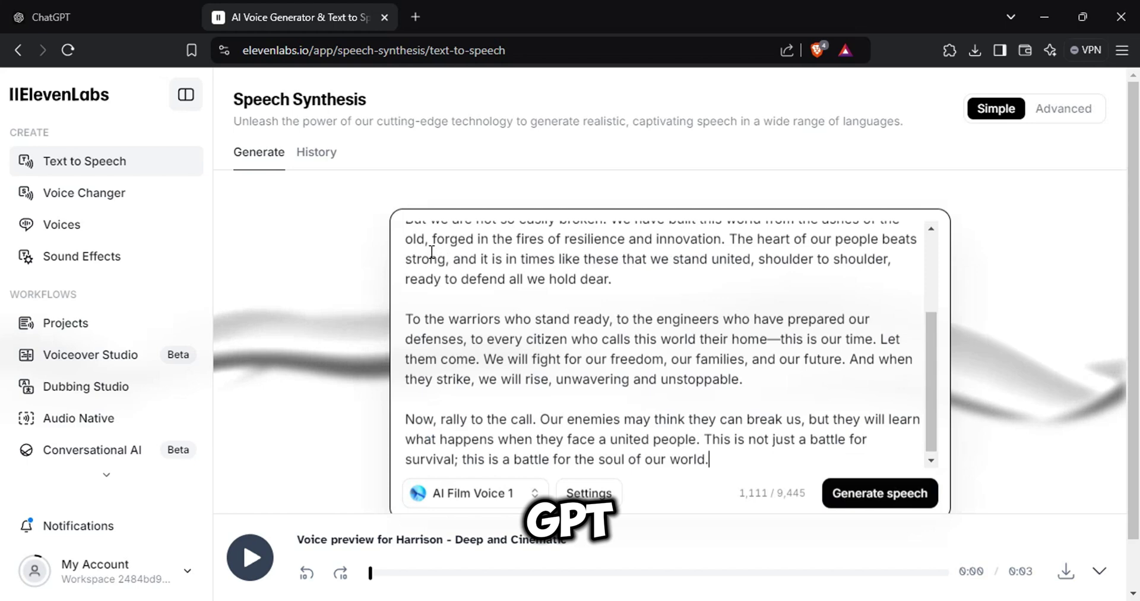
scroll(431, 252, up, 5)
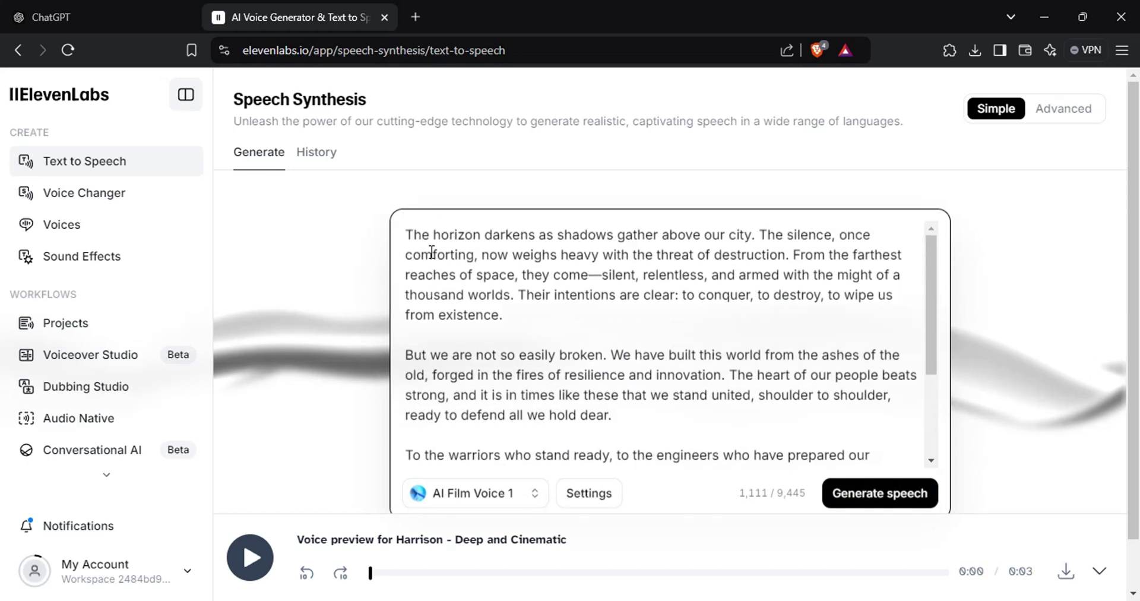
scroll(432, 251, down, 5)
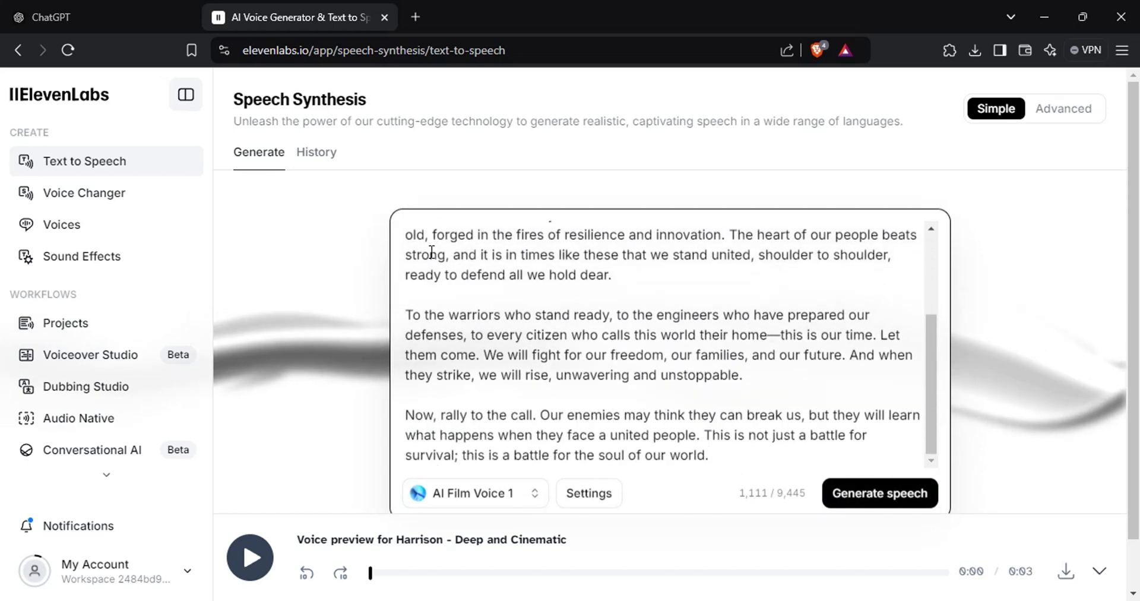
scroll(431, 251, up, 2)
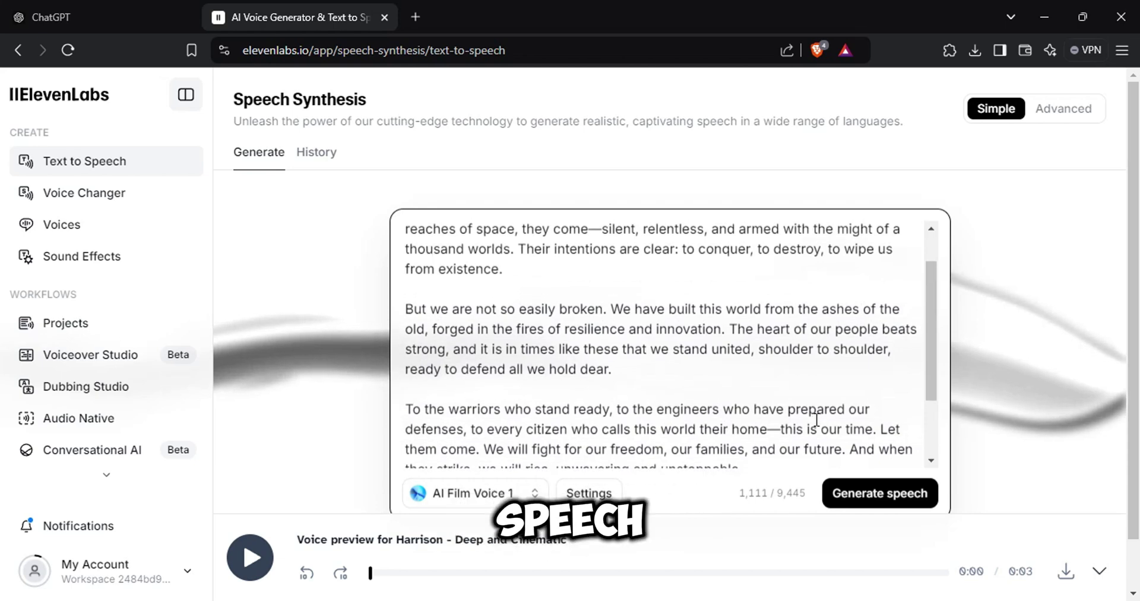
click(866, 492)
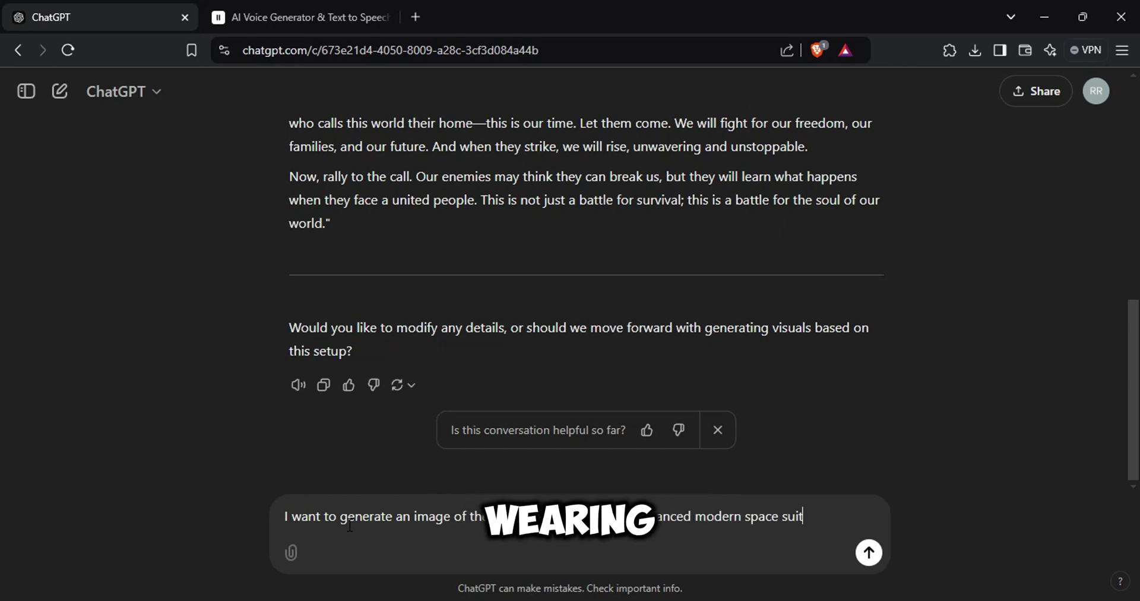
- Request a space-suit narrator image, stop its generation, and ask for a text prompt instead
text(s. the image should be closeup front view of her. the background shou)
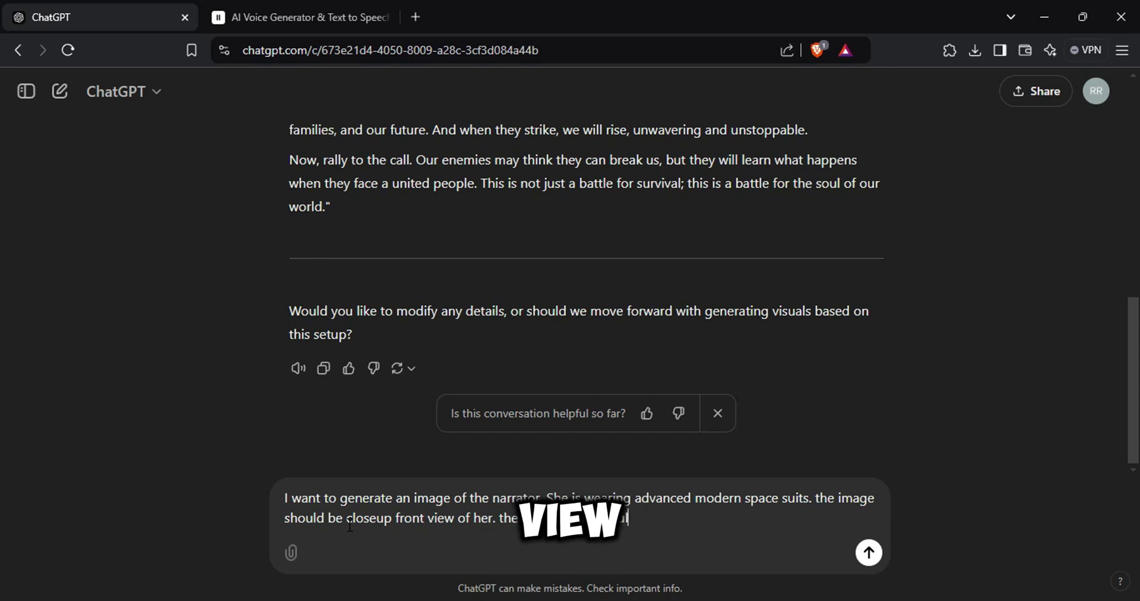
text(lightly blurre)
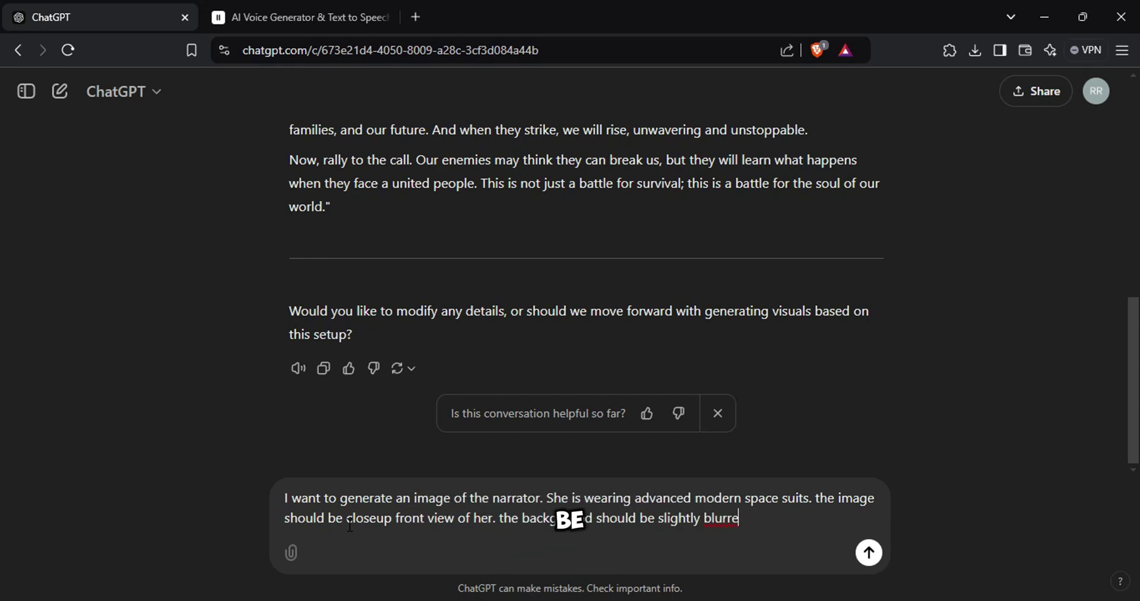
text(d, her face should be visible through the shiny helmet, spaceship theme, dark colors, well lit)
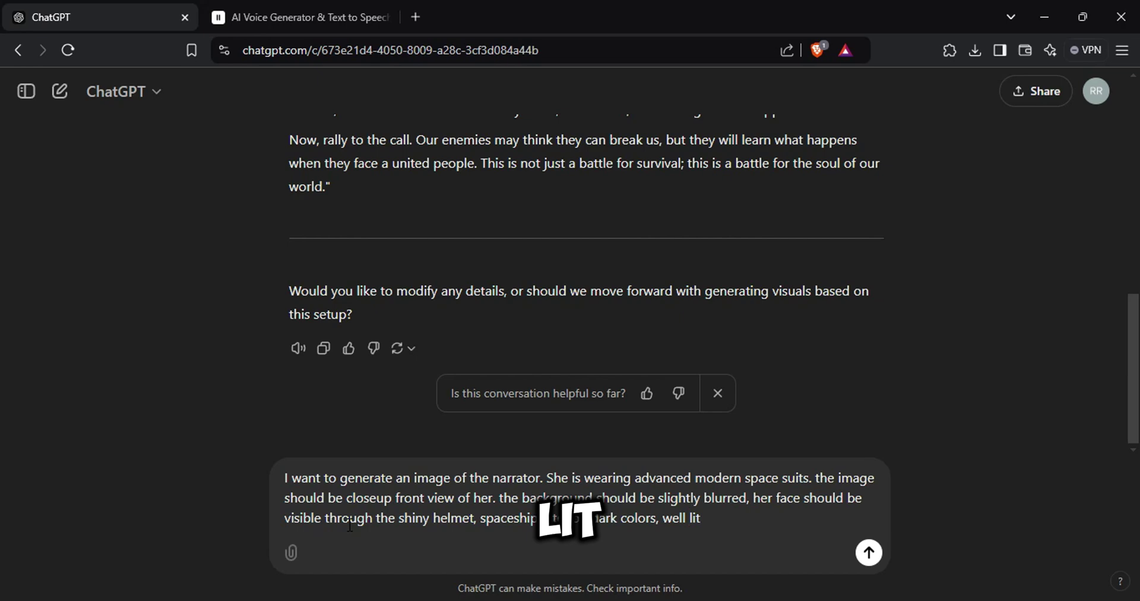
key(Return)
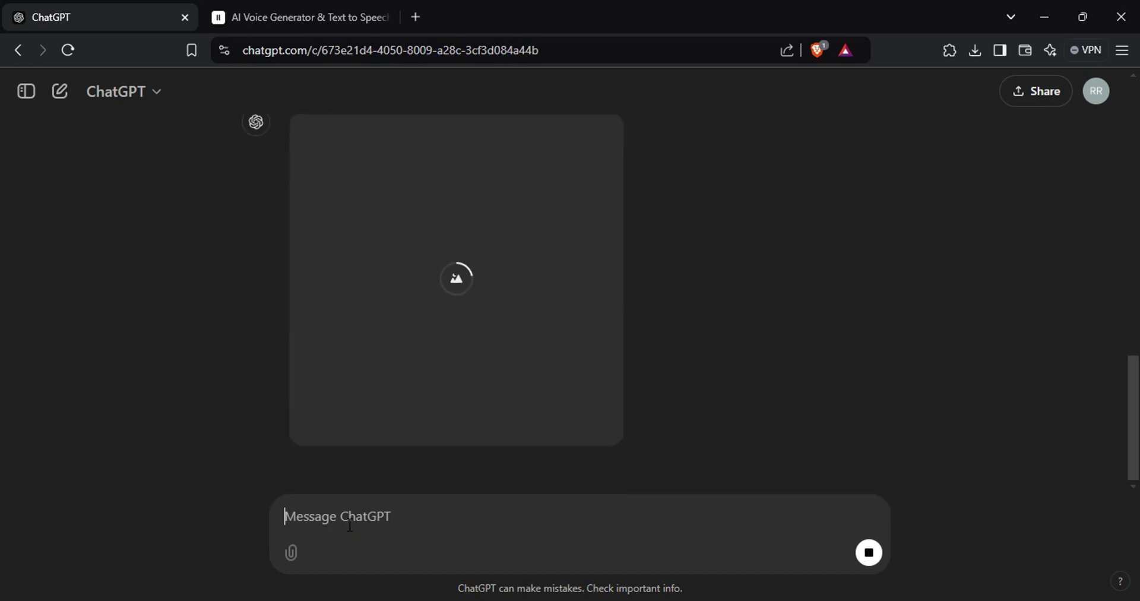
click(861, 561)
text(i want the text pr)
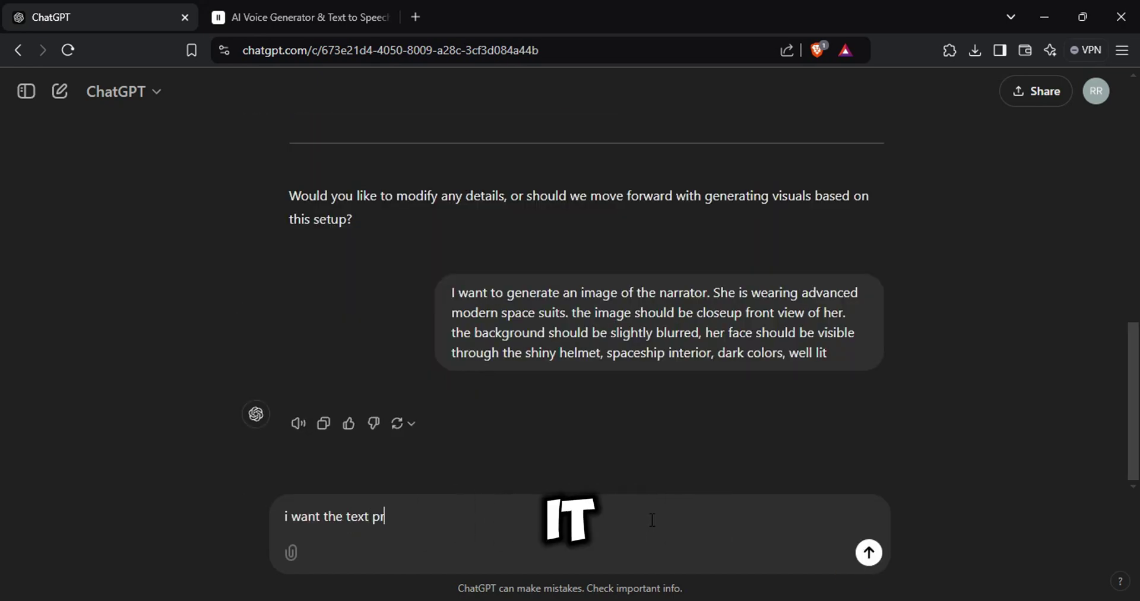
text(ompt)
key(Return)
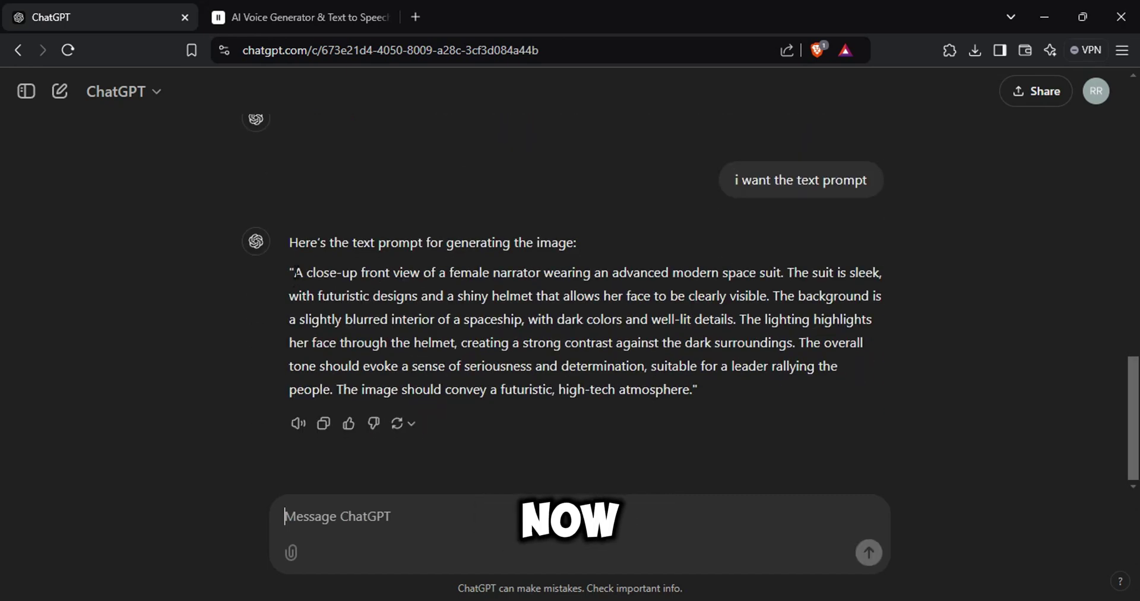
- Copy ChatGPT's prompt and set PicLumen to FLUX.1-schnell at 16:9
mouse_move(292, 272)
mouse_down()
mouse_move(634, 391)
mouse_move(697, 390)
mouse_up()
key(ctrl+c)
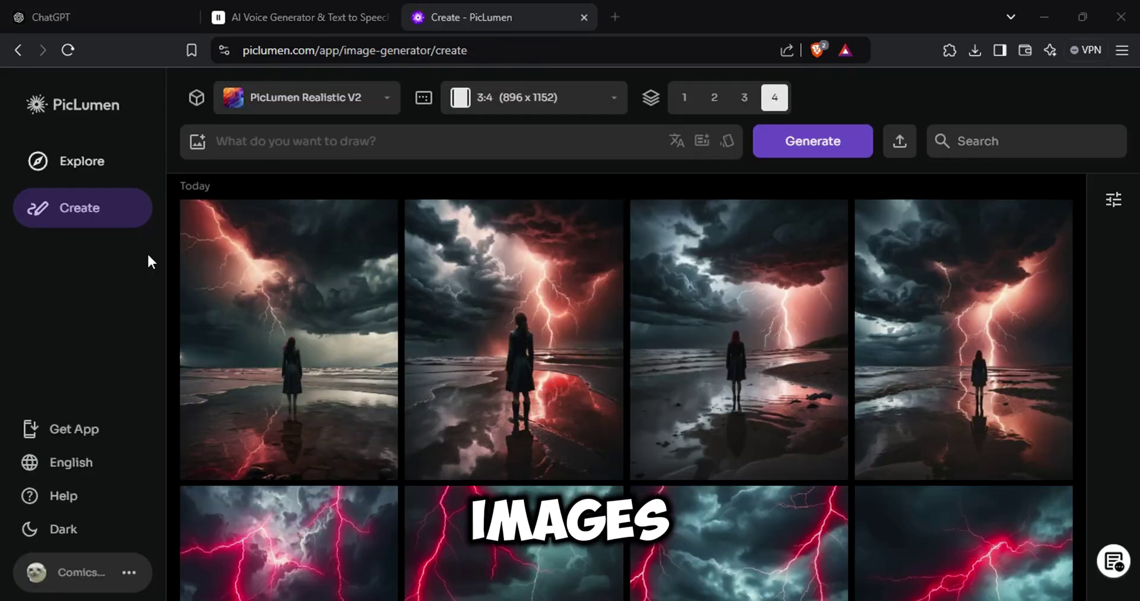
click(324, 111)
click(308, 272)
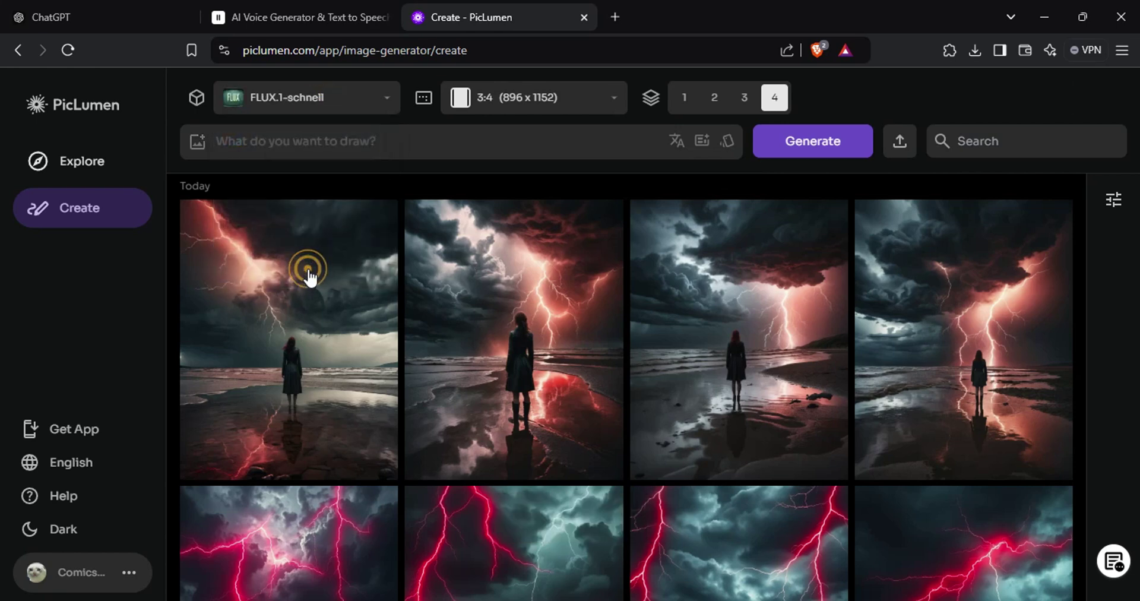
click(542, 101)
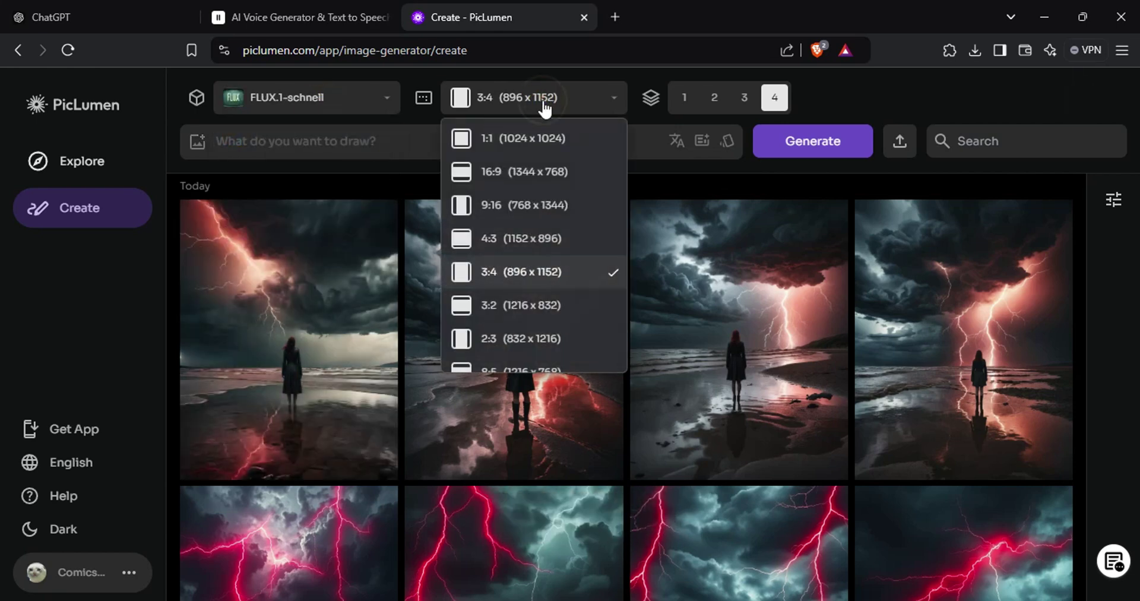
click(542, 169)
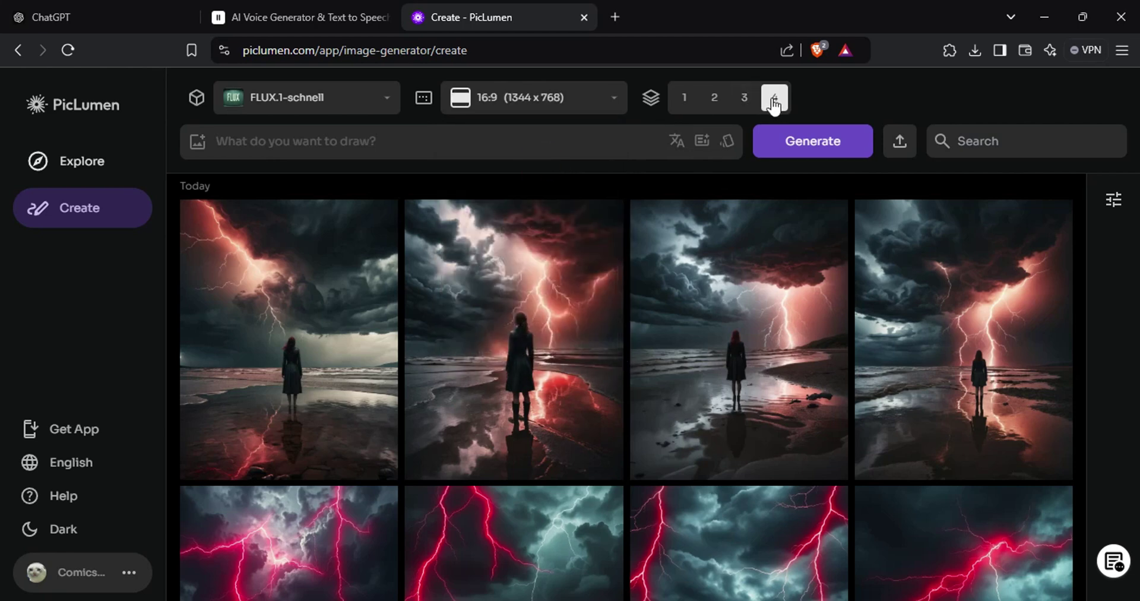
- Paste the space-suit narrator prompt, generate four images, and scroll to view them
click(538, 142)
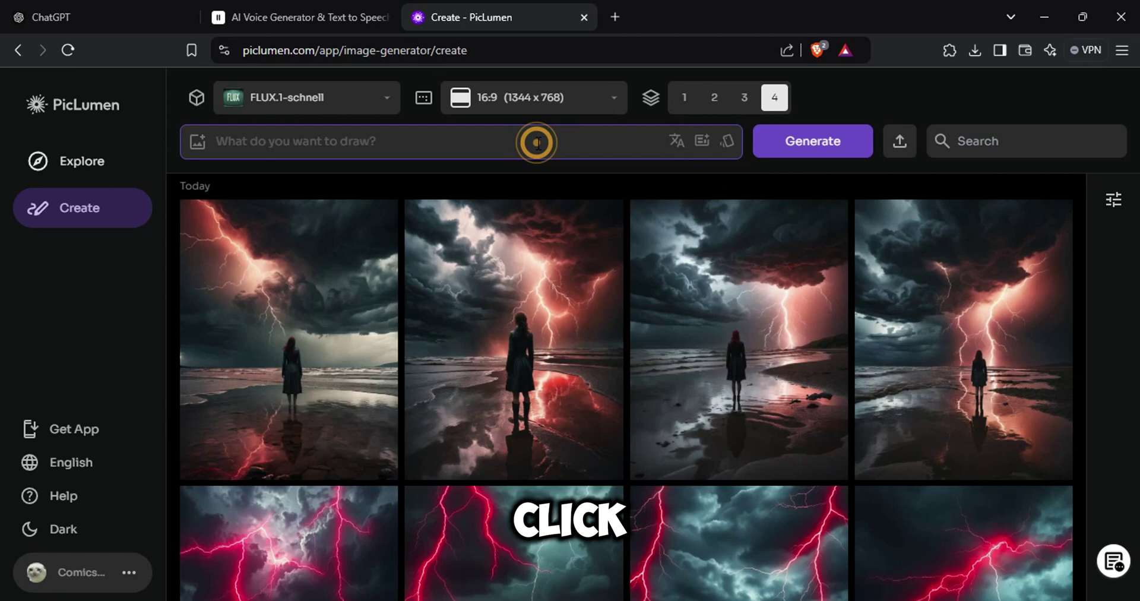
key(ctrl+v)
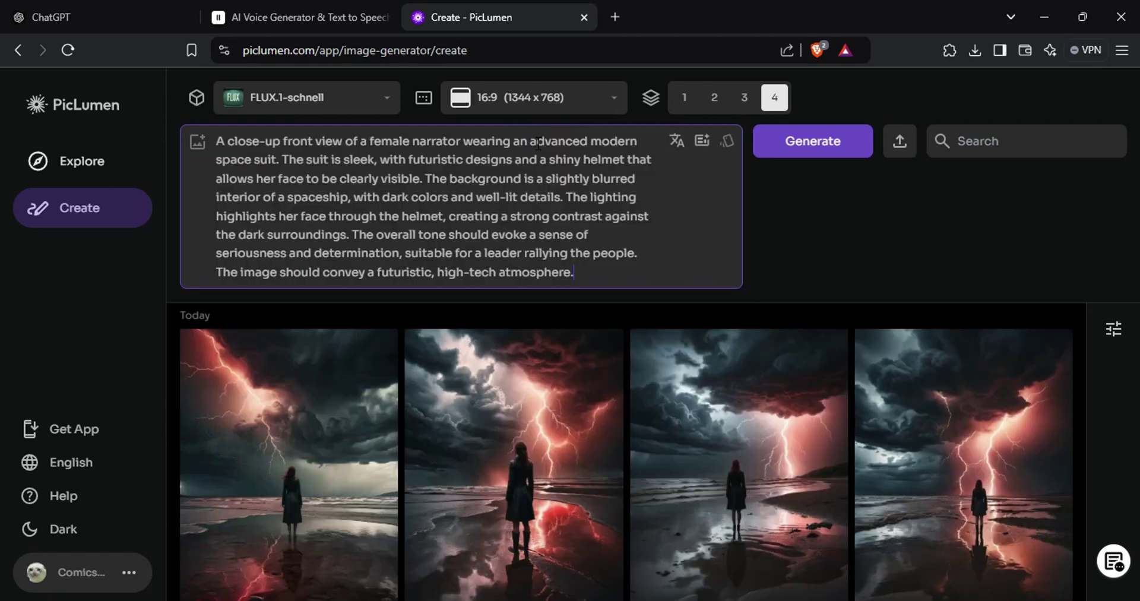
click(793, 148)
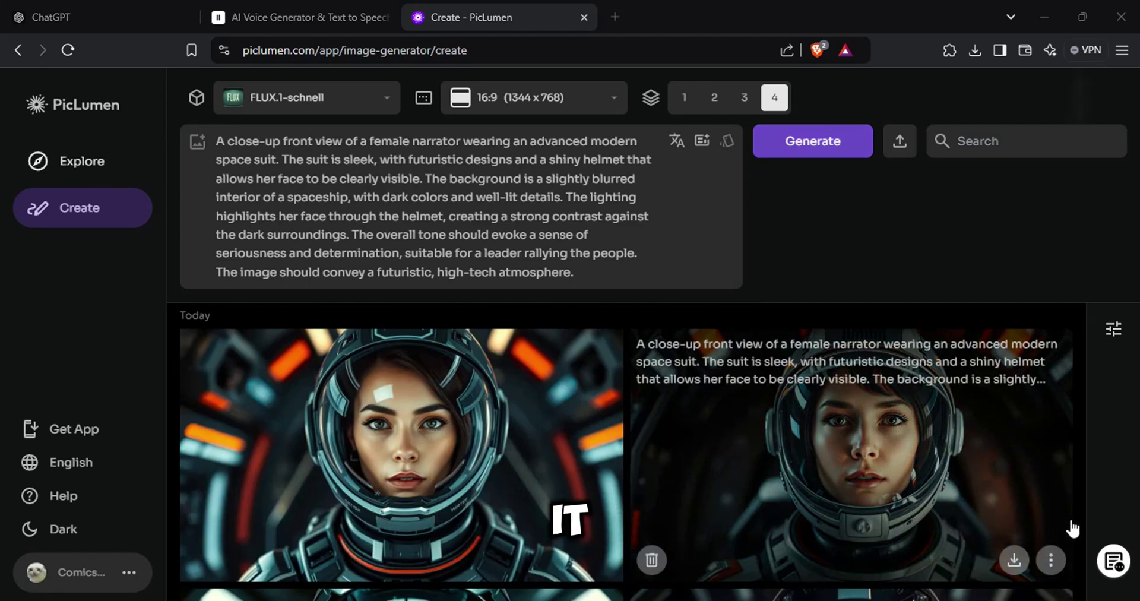
scroll(1072, 528, down, 3)
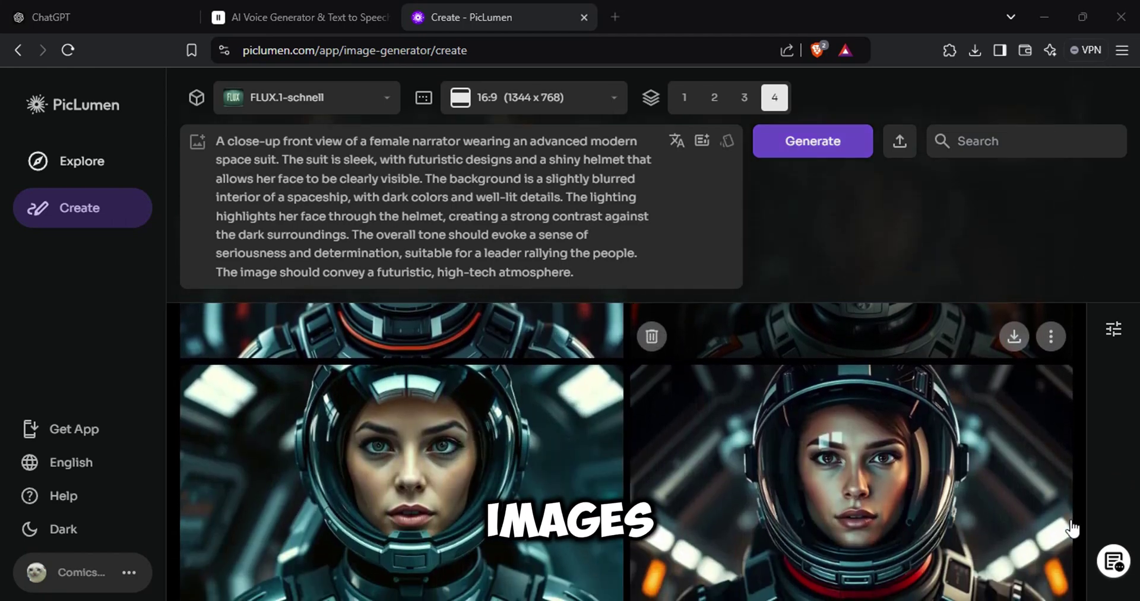
scroll(1072, 527, down, 2)
scroll(1071, 527, down, 2)
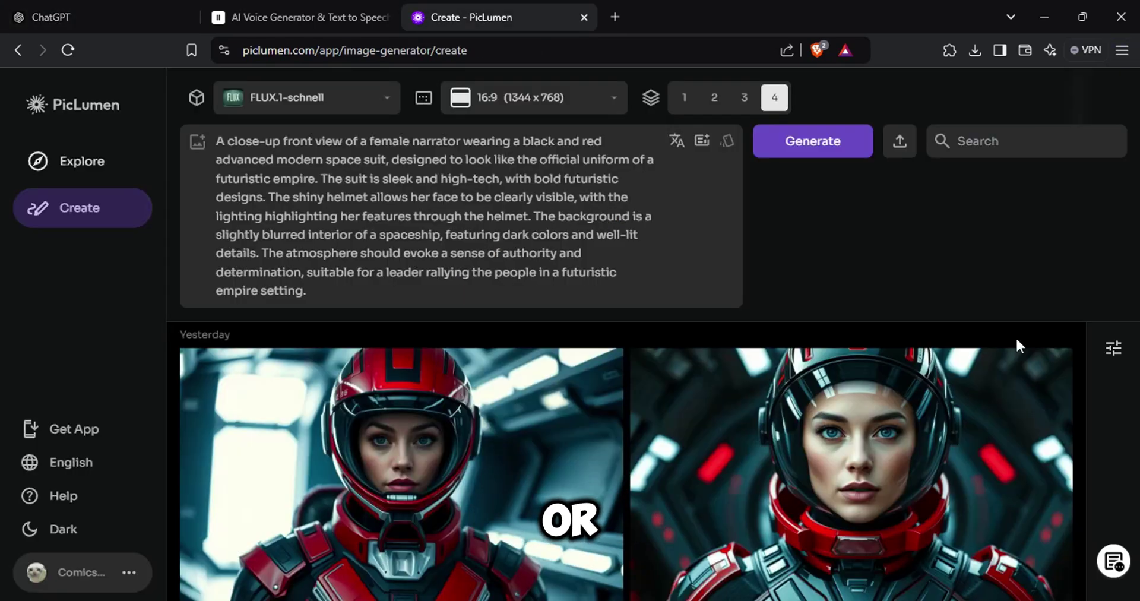
- Review the new black-and-red suited narrator portraits with glowing CGI effects in PicLumen
scroll(1017, 340, down, 2)
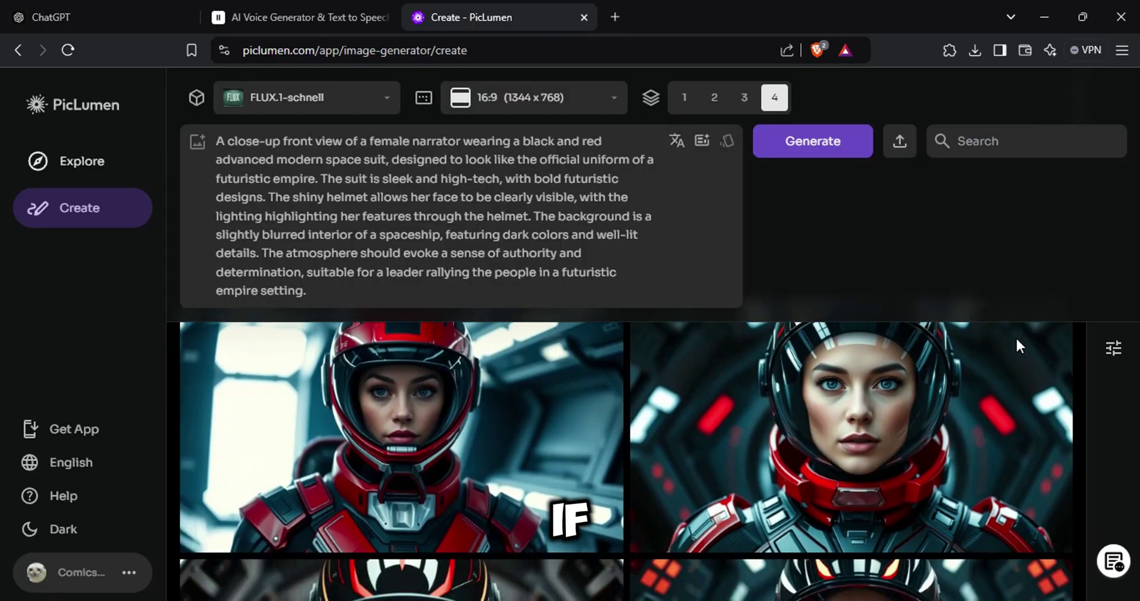
click(1000, 413)
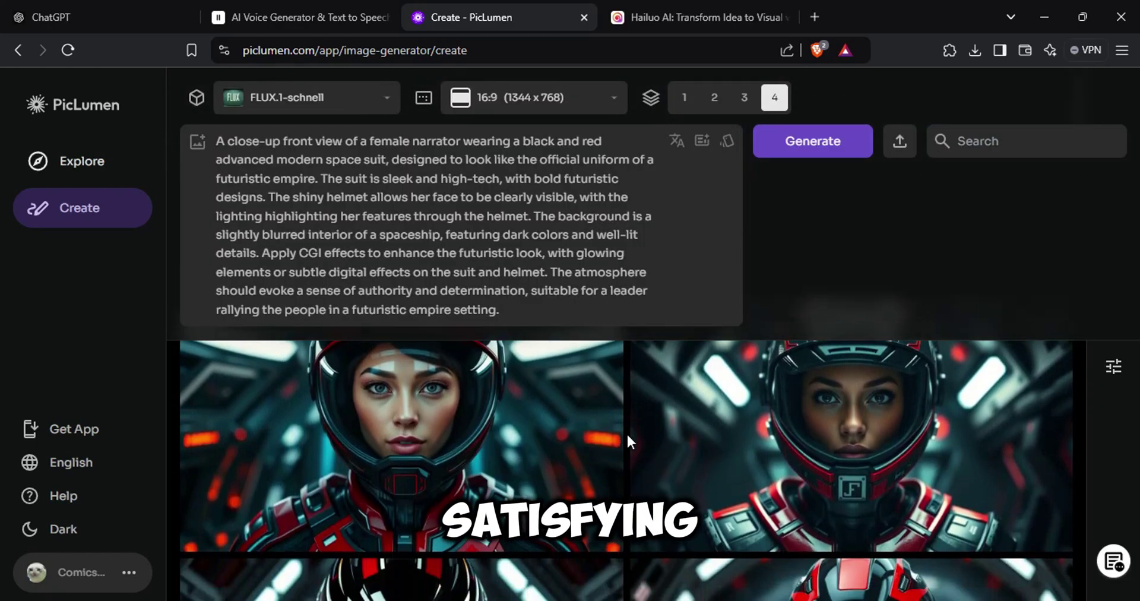
scroll(626, 432, down, 5)
- Open the chosen black-and-red helmeted narrator portrait and download it
click(535, 437)
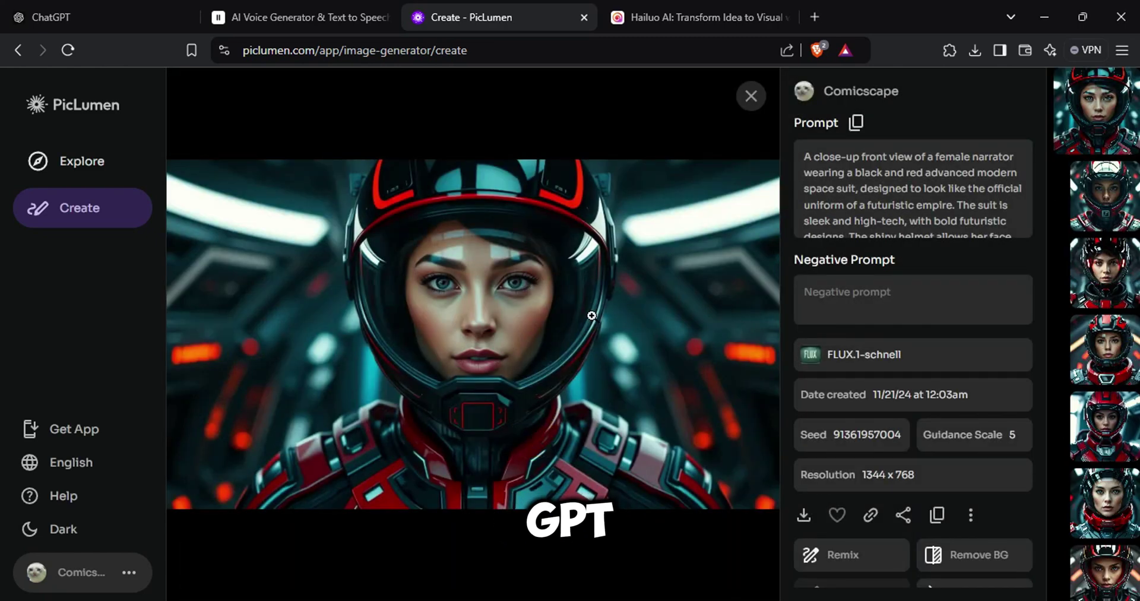
click(804, 521)
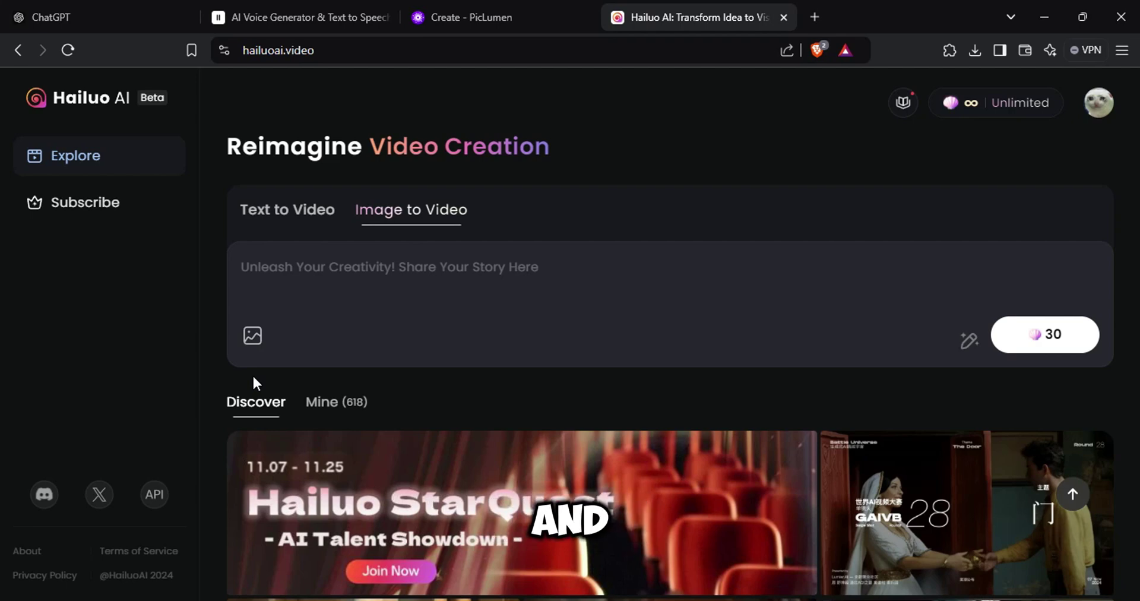
- Upload the black-and-red narrator portrait as Hailuo's Image to Video source
click(251, 341)
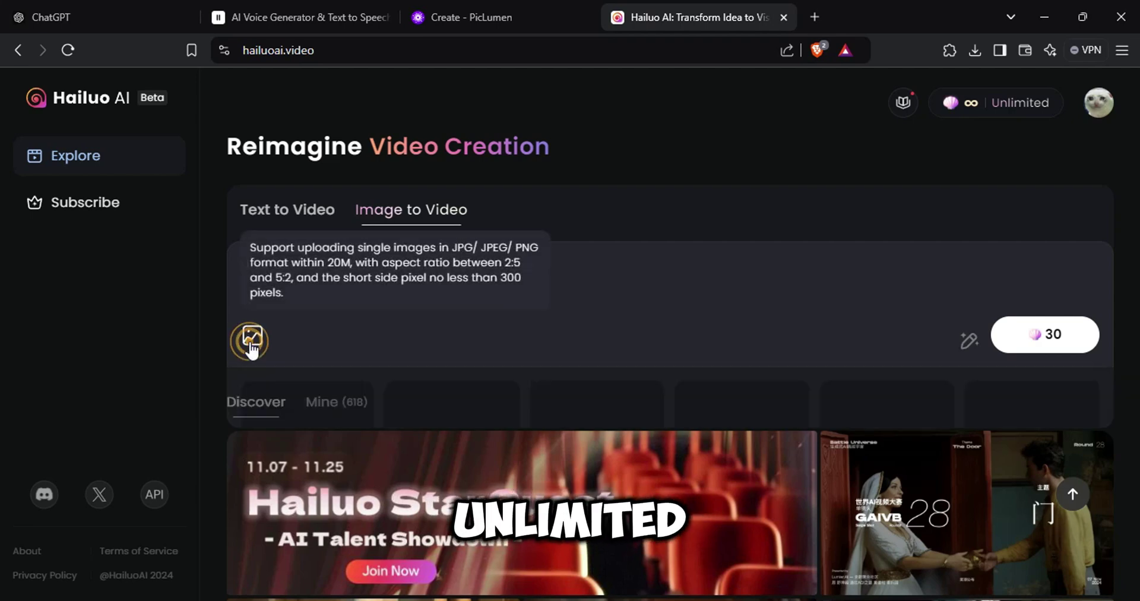
click(281, 414)
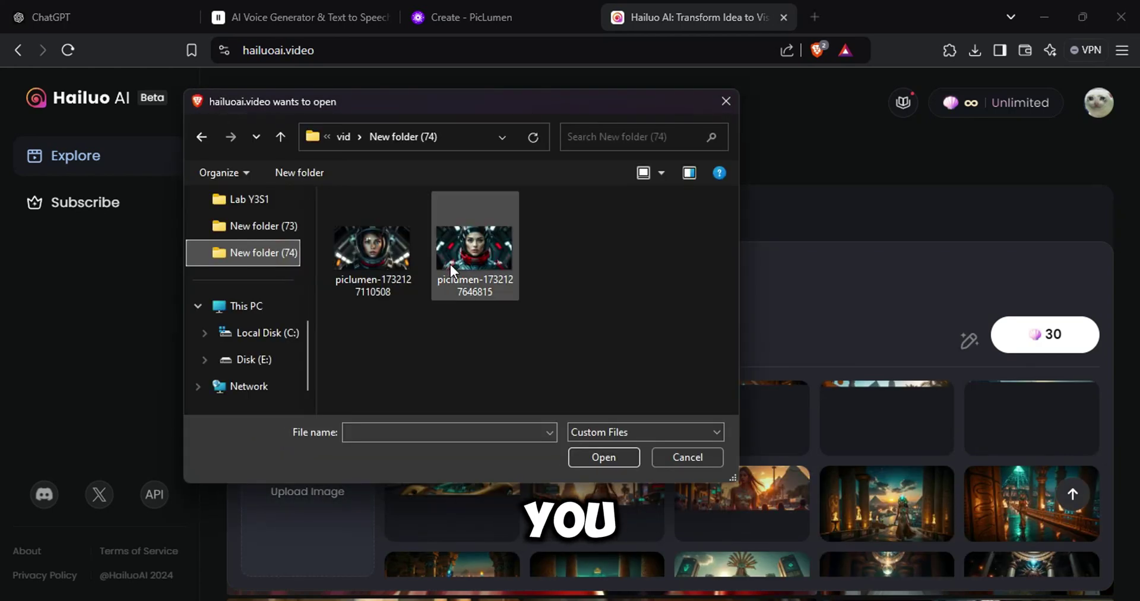
click(451, 270)
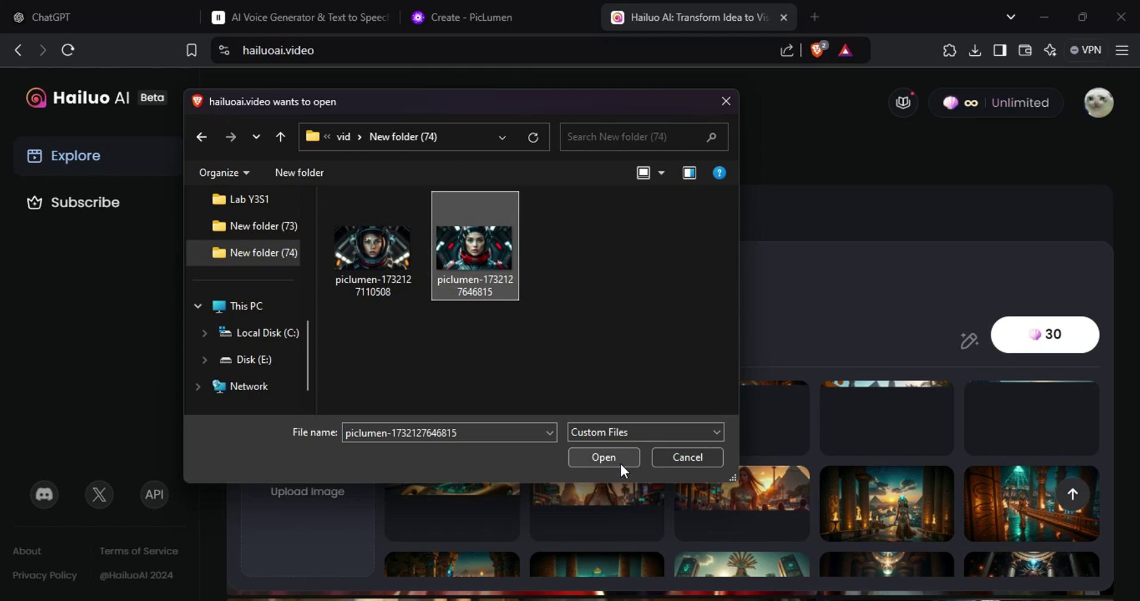
click(604, 457)
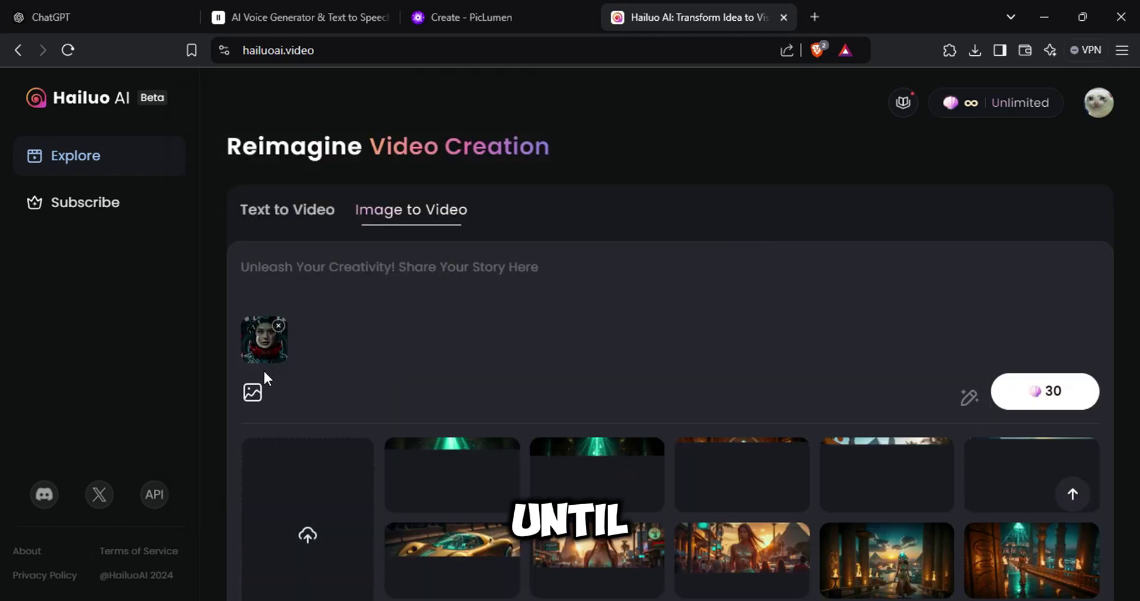
- Prompt 'woman in space suit talking to camera, no smiling' and start generating
click(255, 389)
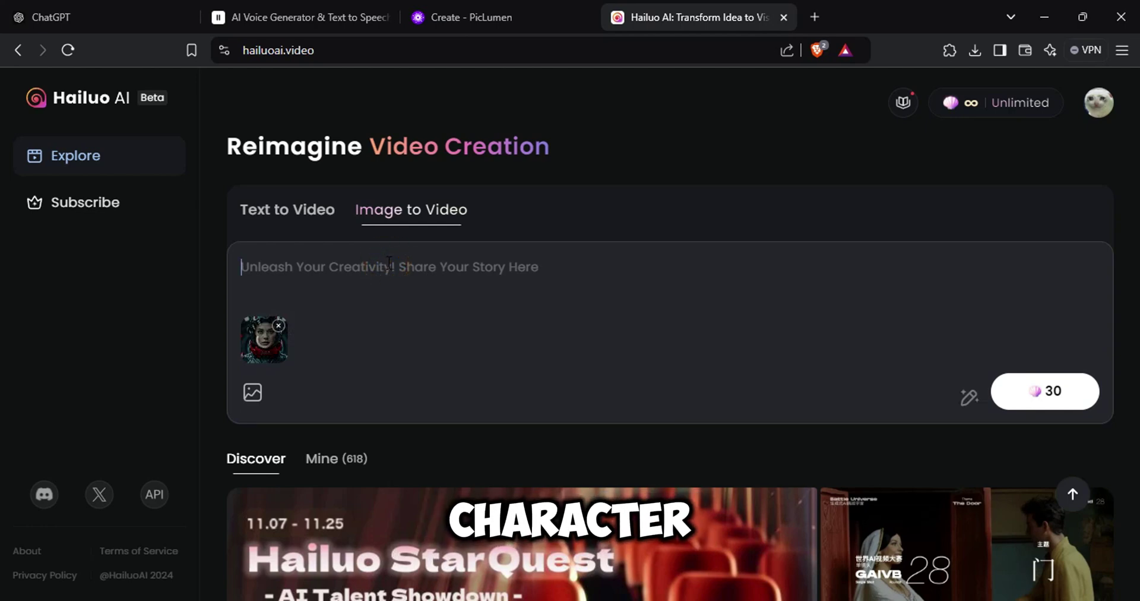
text(w)
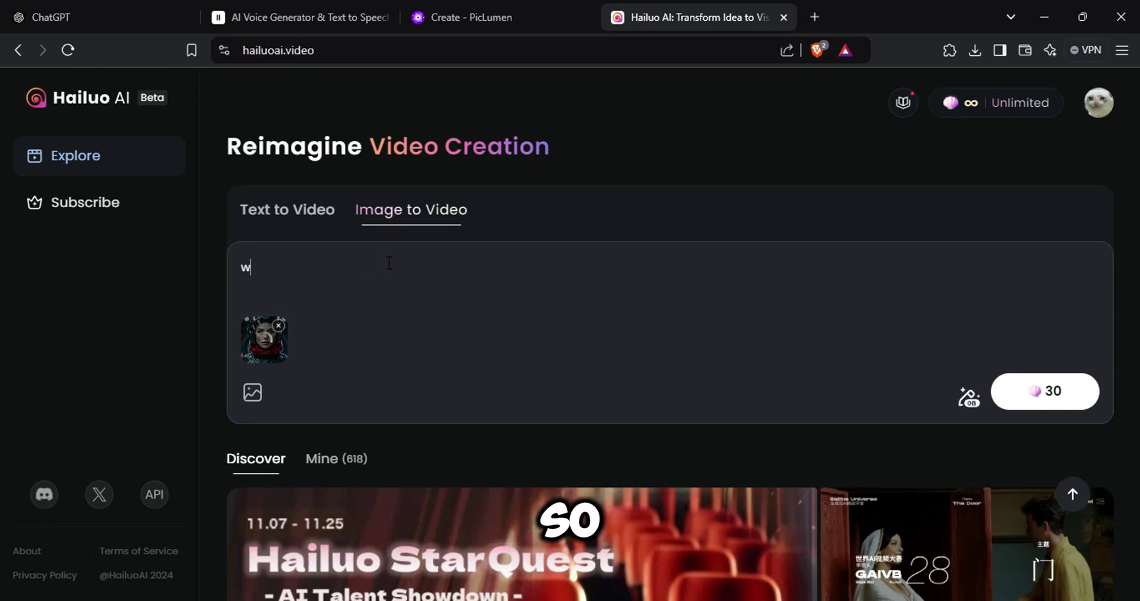
text(oman in space )
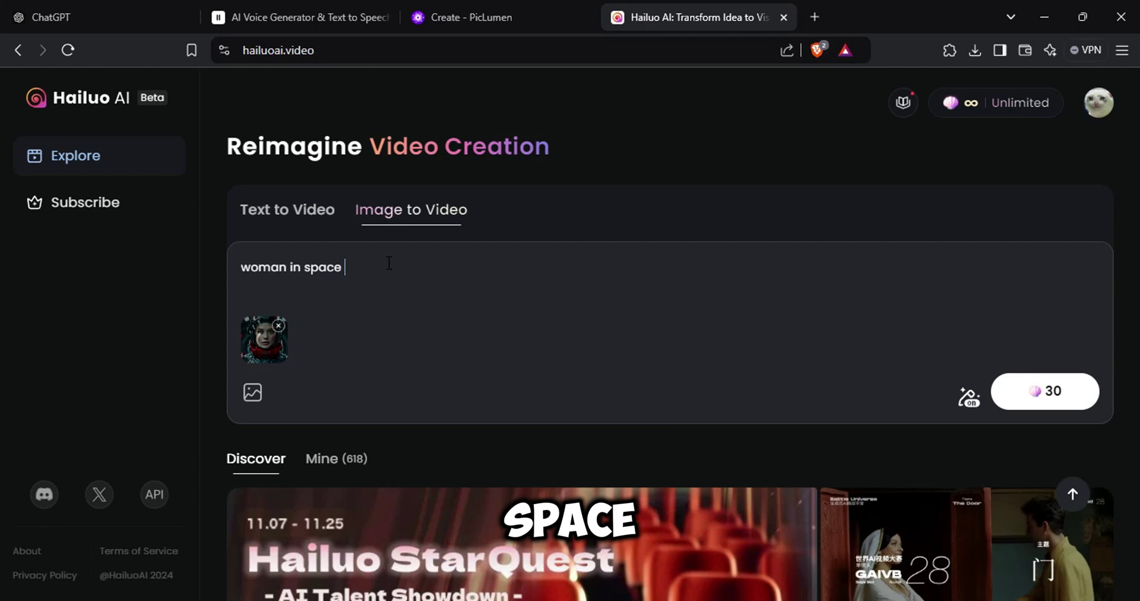
text(suit talking to camera)
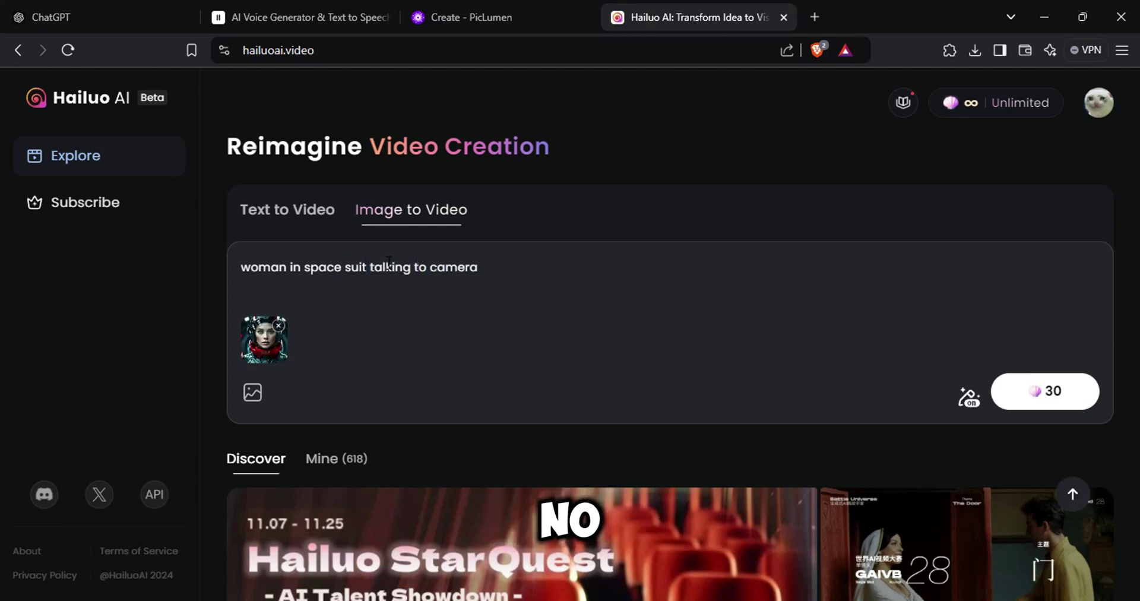
text(, no smiling)
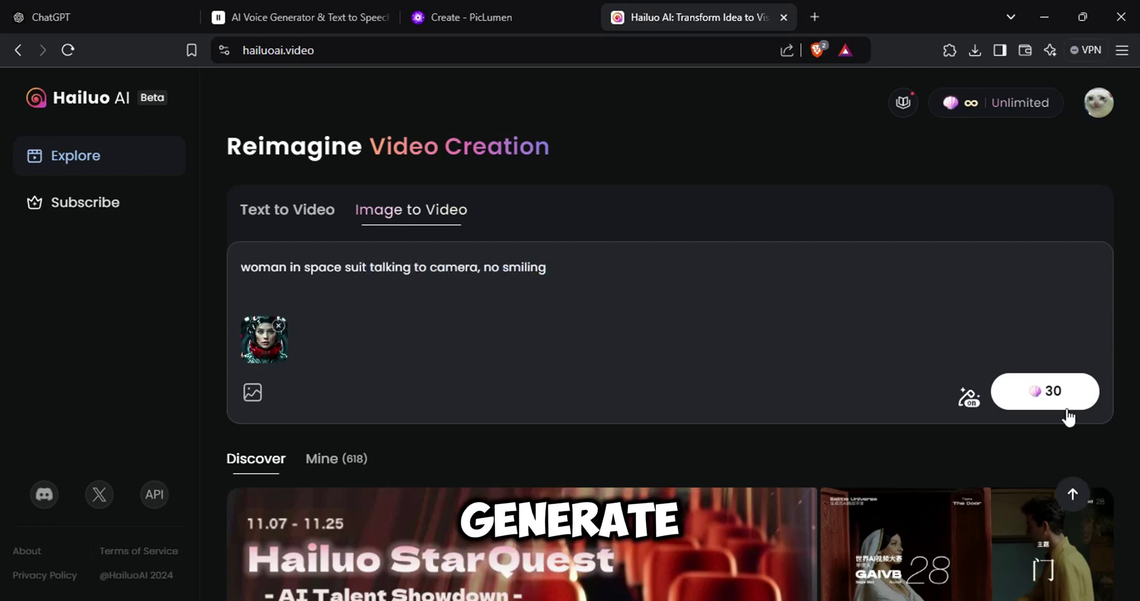
click(1056, 408)
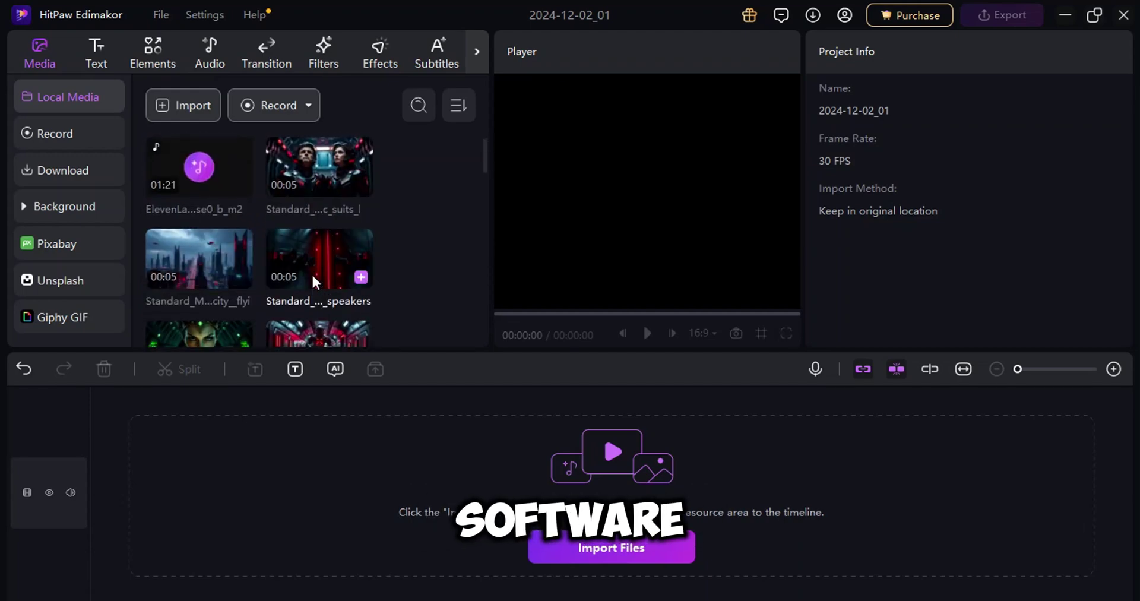
- Lay the ElevenLabs voiceover under the clips and play the narrator shot from about 0:42
mouse_move(198, 170)
mouse_down()
mouse_move(216, 444)
mouse_move(161, 489)
mouse_up()
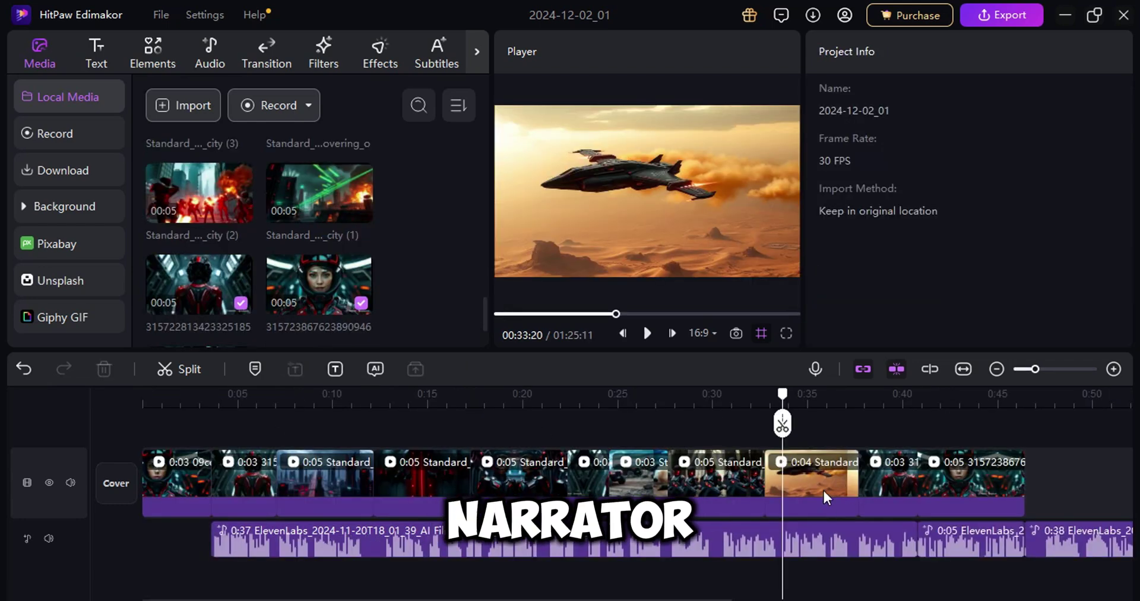
drag(782, 423, 802, 423)
click(961, 420)
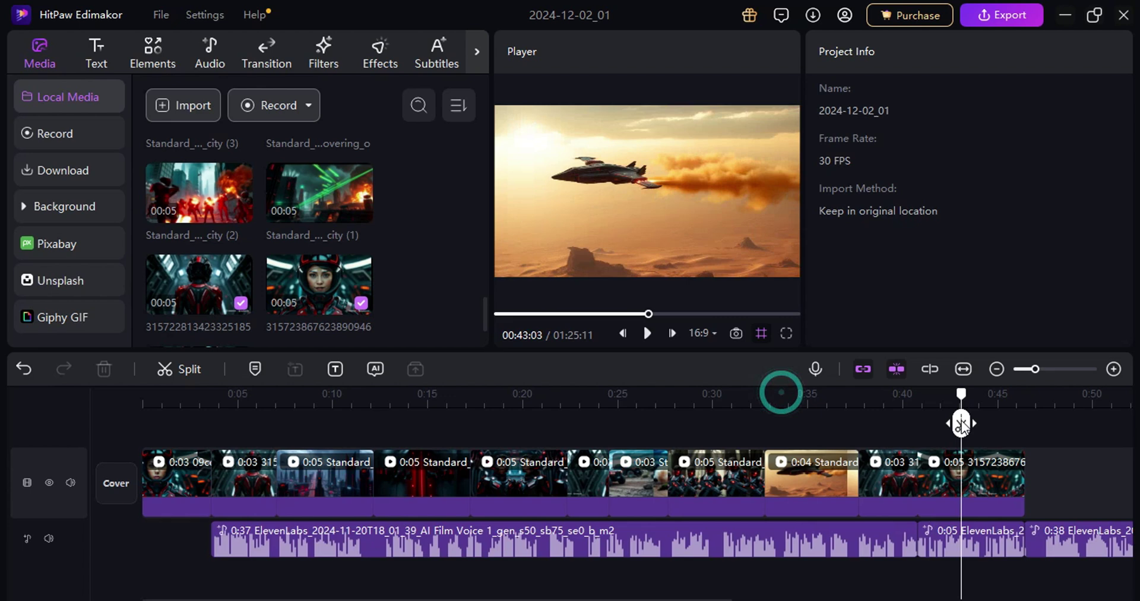
drag(961, 420, 941, 420)
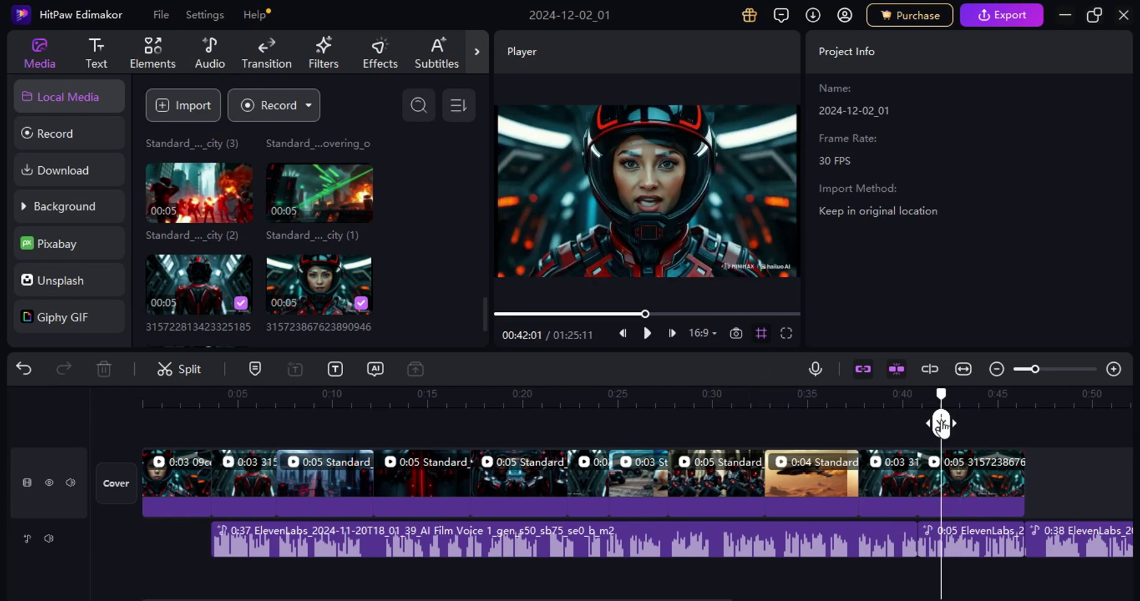
key(space)
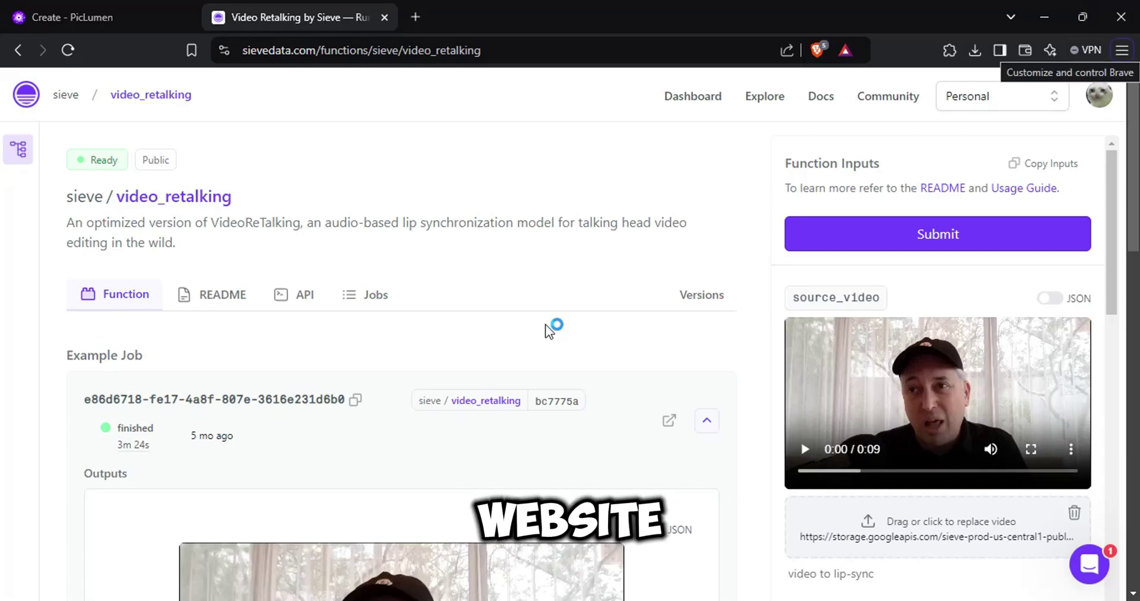
- Export the five-second ElevenLabs voice clip under the narrator shot as its own file
click(589, 181)
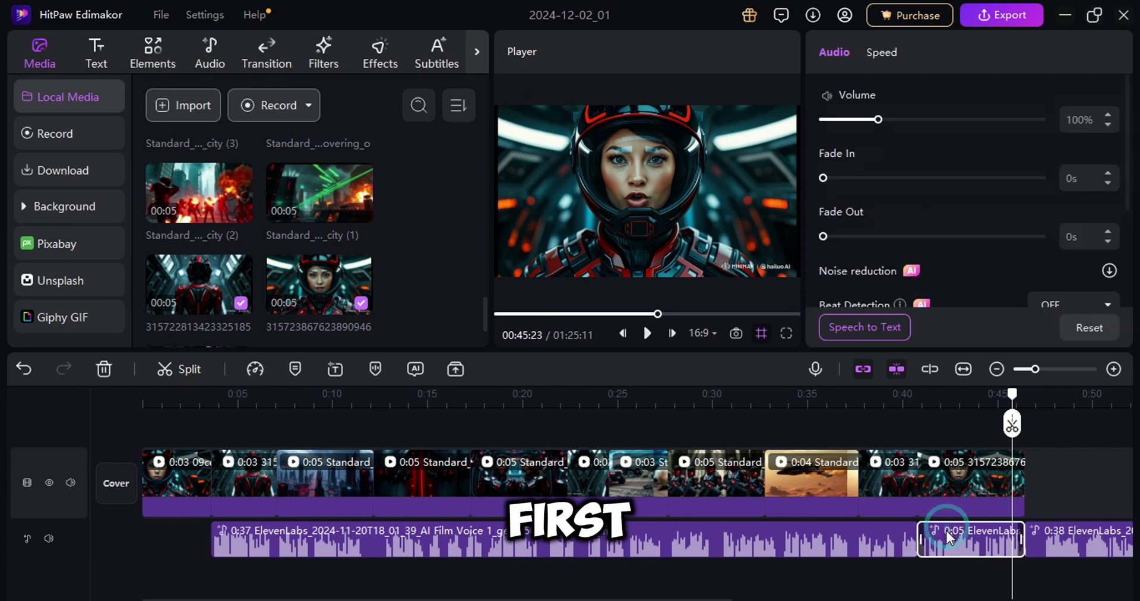
right_click(937, 530)
mouse_move(962, 458)
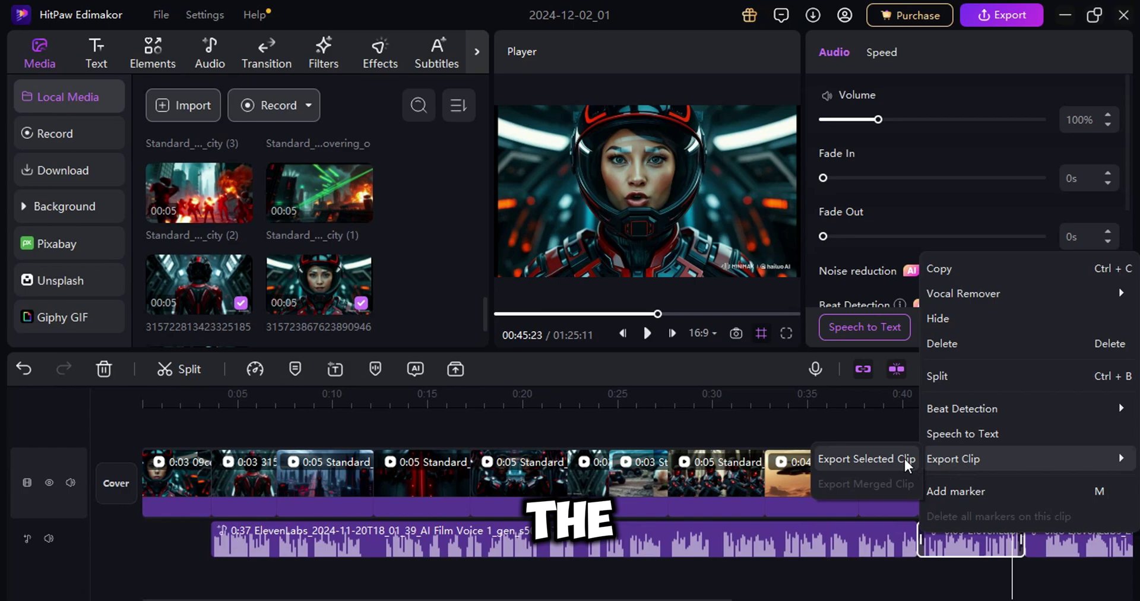
click(899, 460)
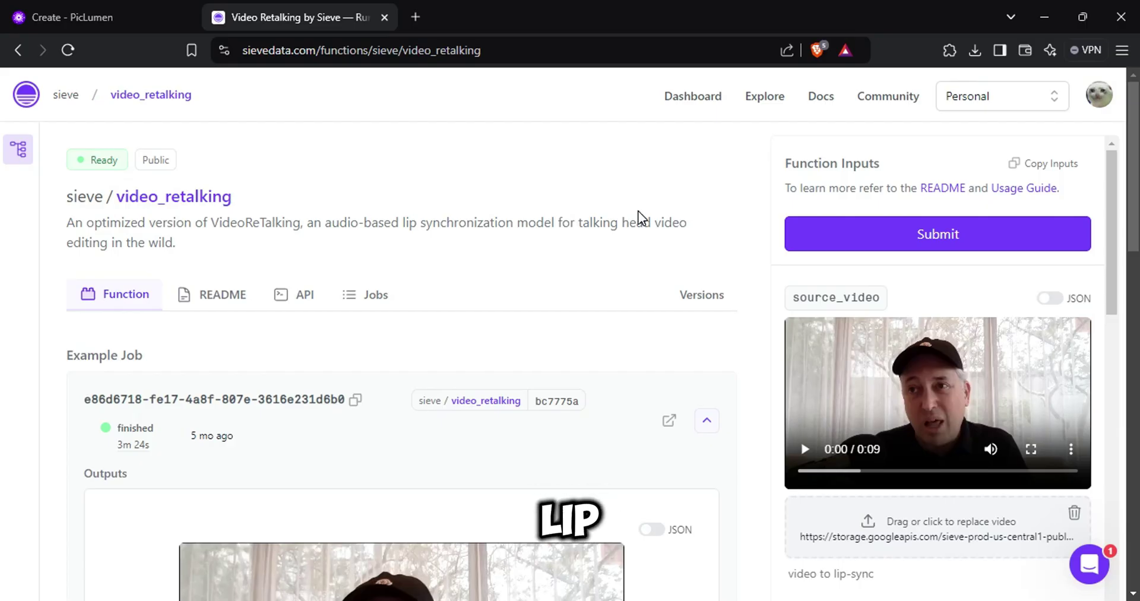
- Submit the narrator video and voice clip to Sieve's video_retalking, then play the lip-synced output
scroll(861, 386, down, 2)
scroll(914, 362, down, 1)
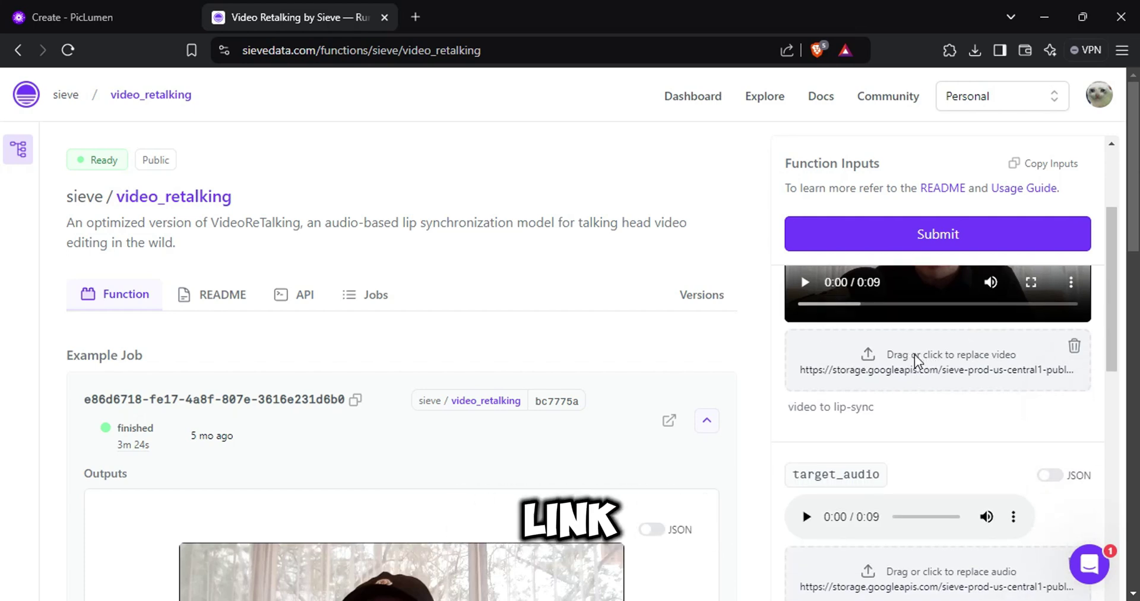
scroll(867, 357, up, 2)
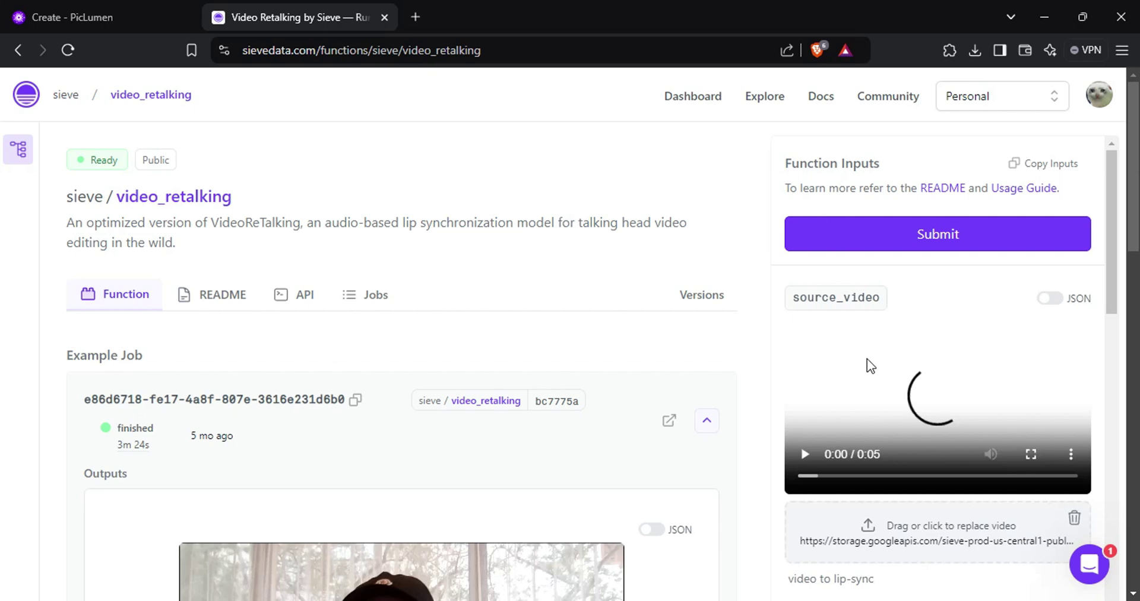
scroll(868, 374, down, 5)
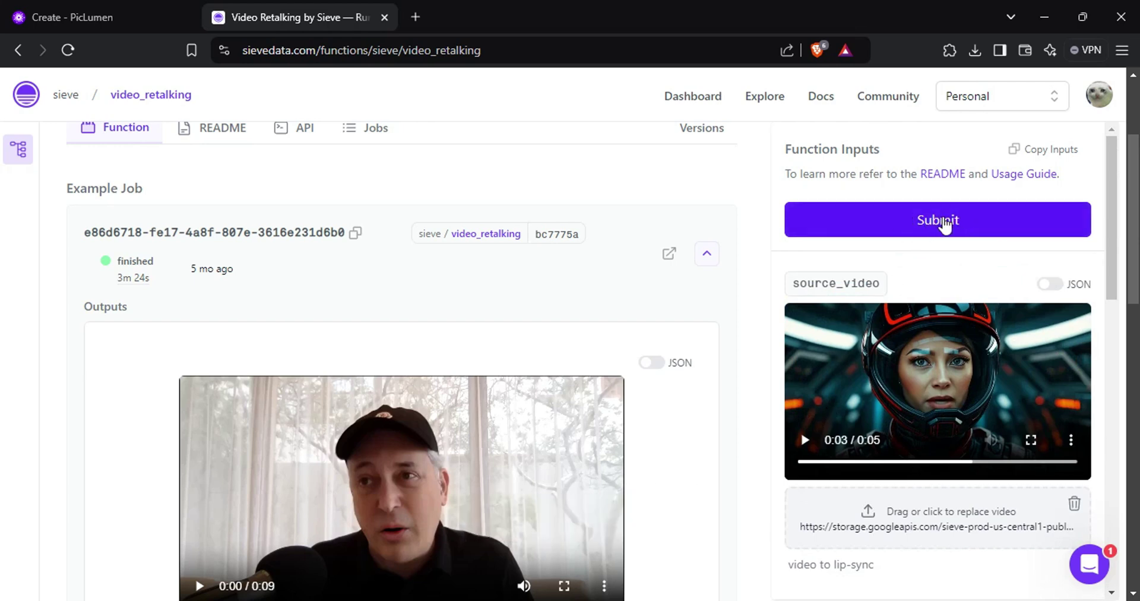
click(943, 224)
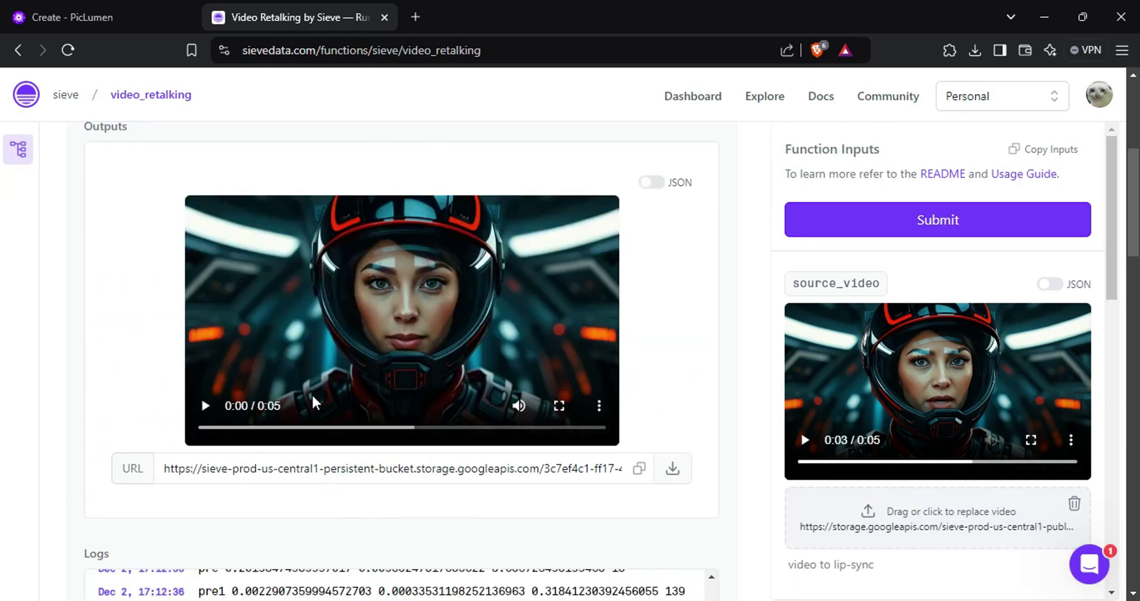
click(205, 407)
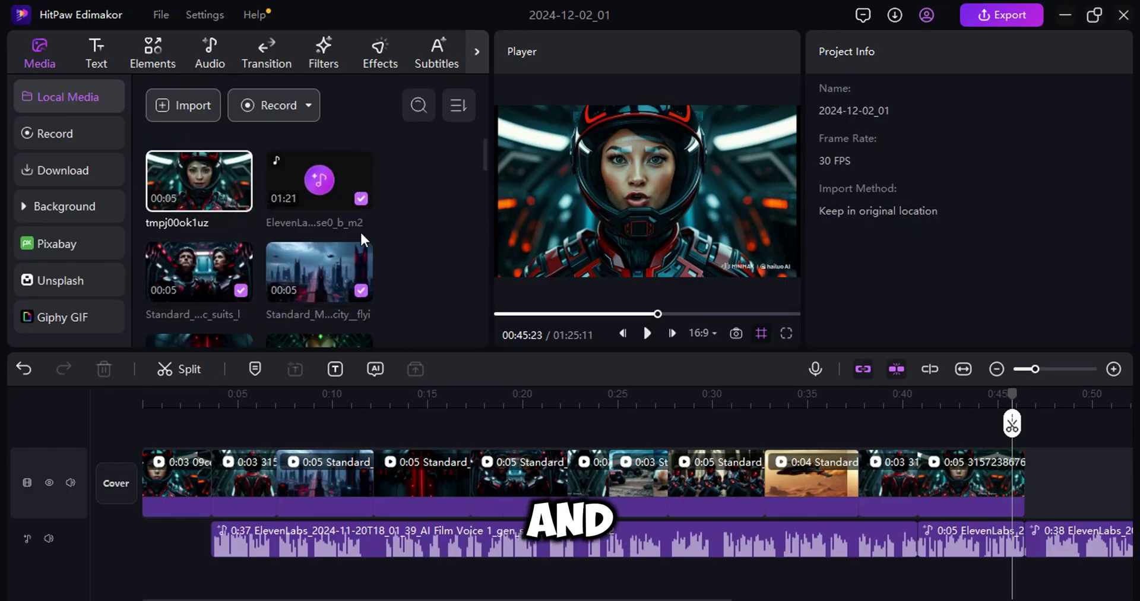
- Overlay the lip-synced clip on the narrator shot, then browse Pixabay's 'war' music results
drag(188, 172, 929, 440)
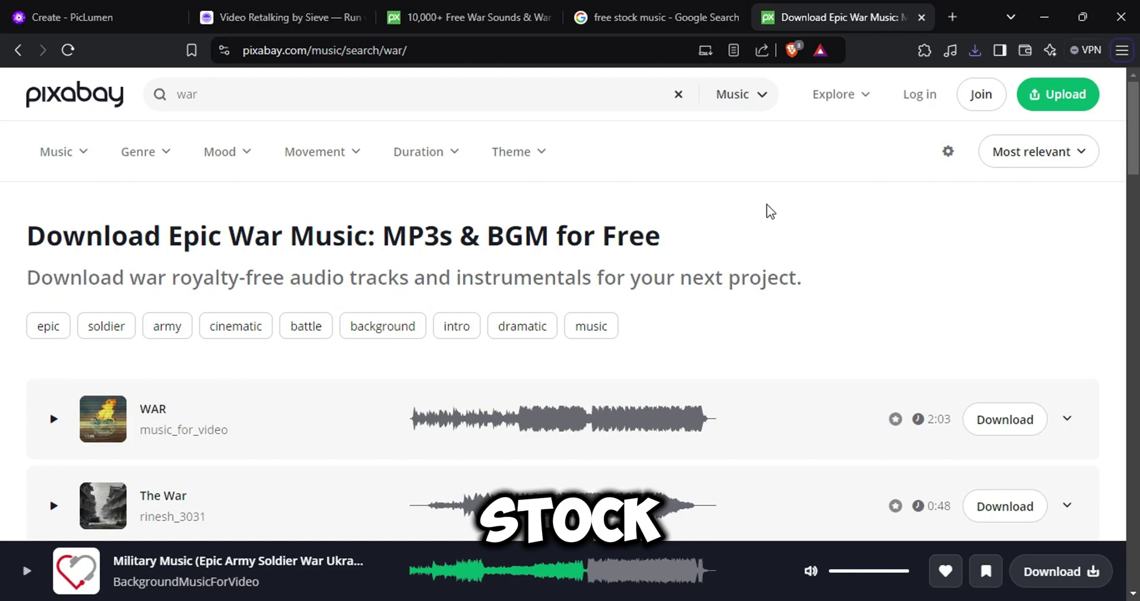
scroll(796, 223, down, 2)
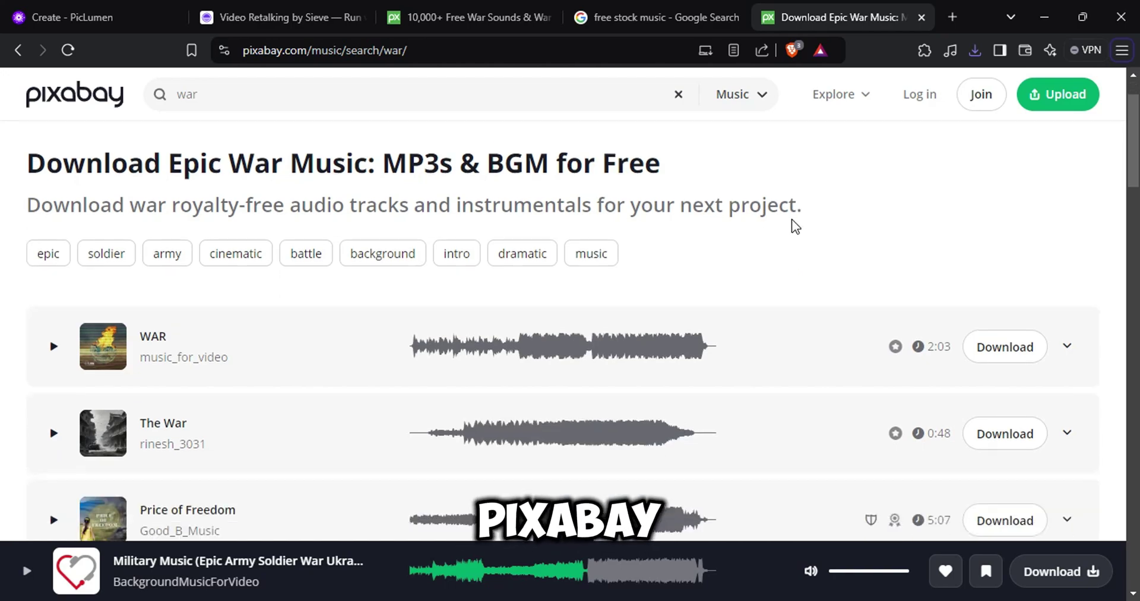
scroll(760, 285, down, 4)
scroll(757, 291, down, 4)
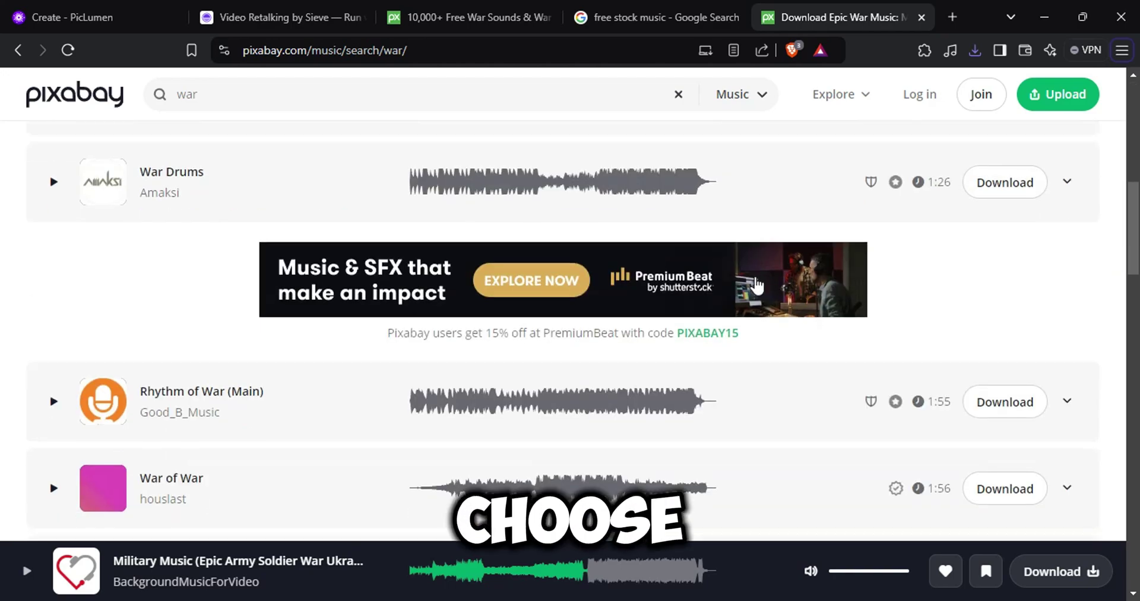
scroll(755, 285, down, 4)
scroll(757, 285, down, 3)
scroll(756, 285, down, 1)
scroll(753, 283, down, 2)
scroll(742, 297, down, 3)
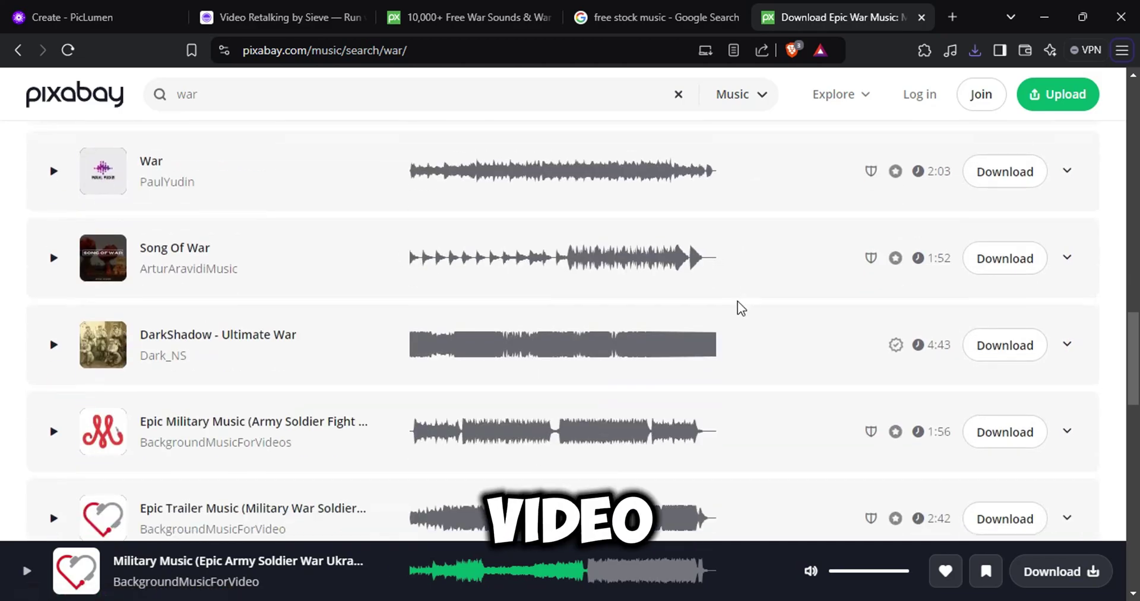
scroll(727, 279, down, 1)
scroll(700, 285, down, 1)
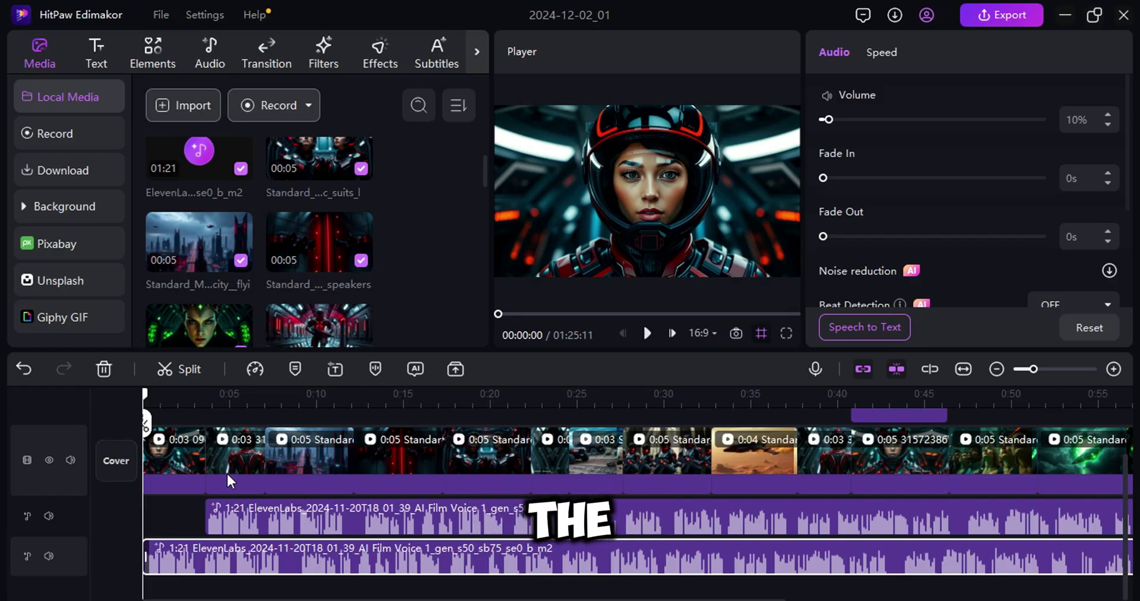
- Preview the first few seconds of the film with the 10% military music track
key(space)
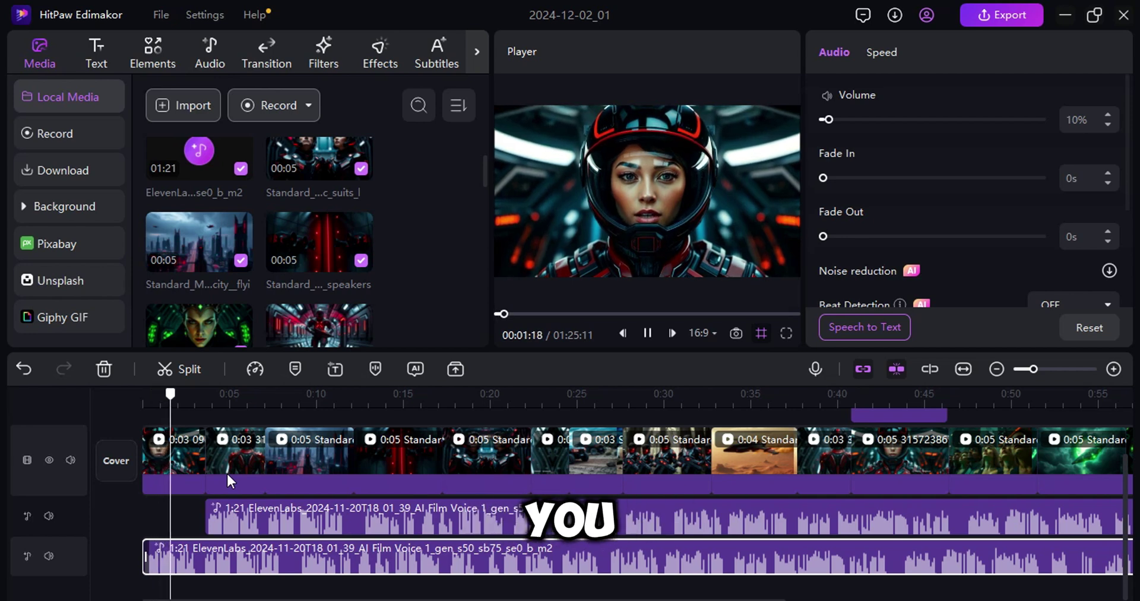
key(space)
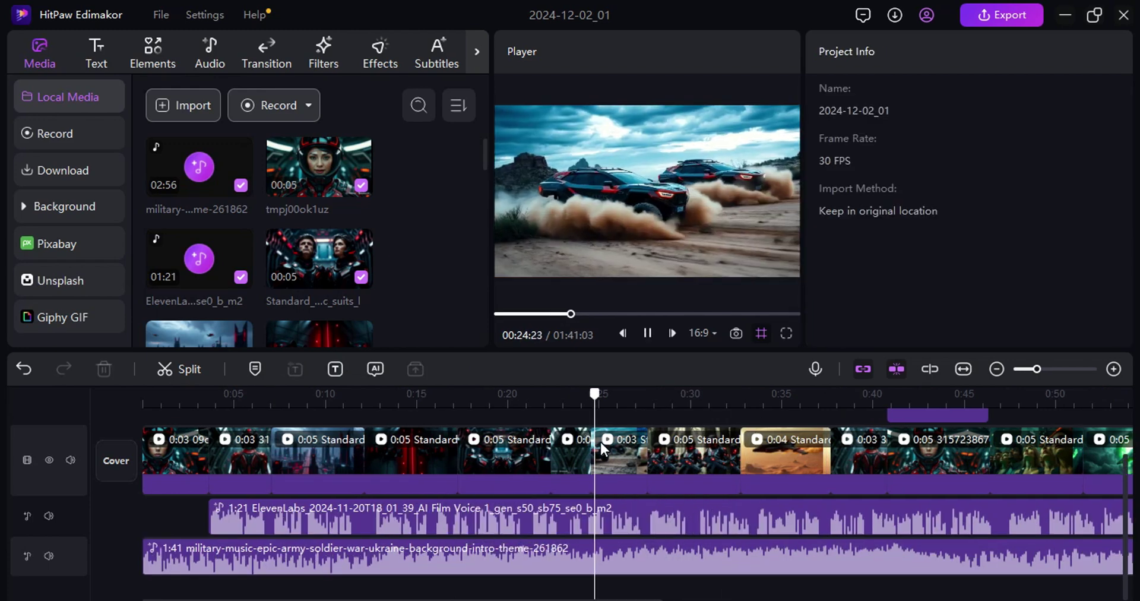
- Play the 1:41 film, pausing around 0:26 and again at the closing gunfire shot
key(space)
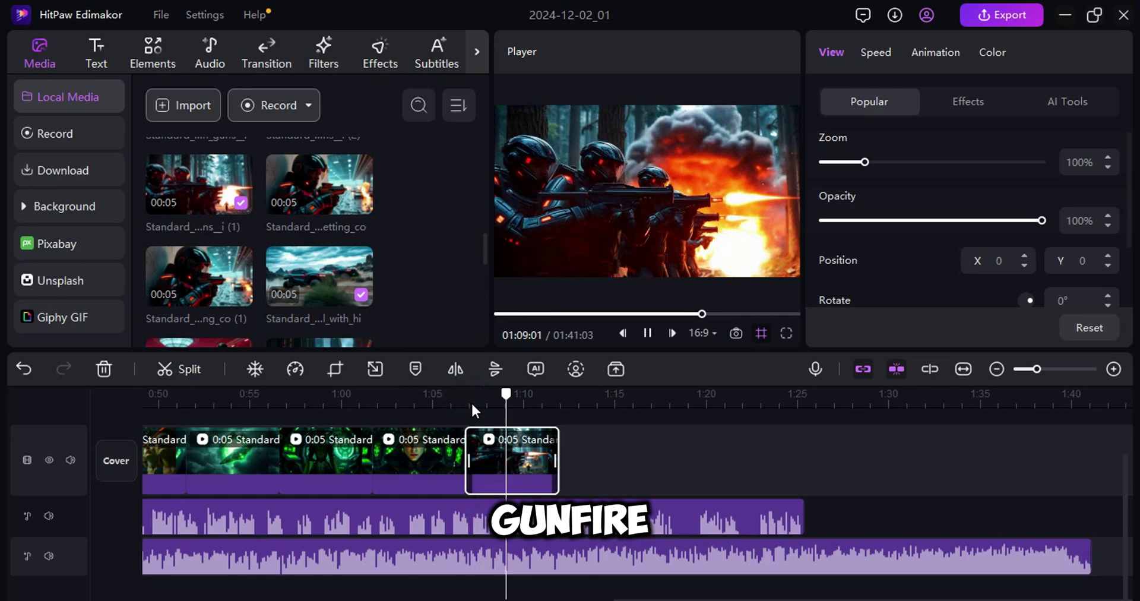
key(space)
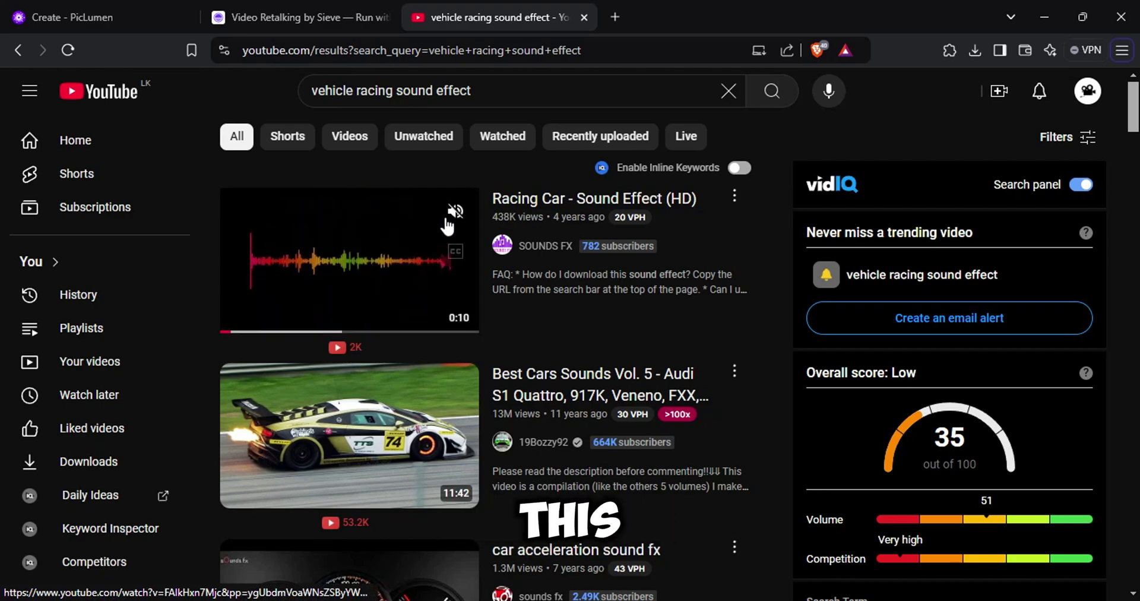
- Unmute the Racing Car sound effect preview among YouTube's vehicle racing results
click(455, 212)
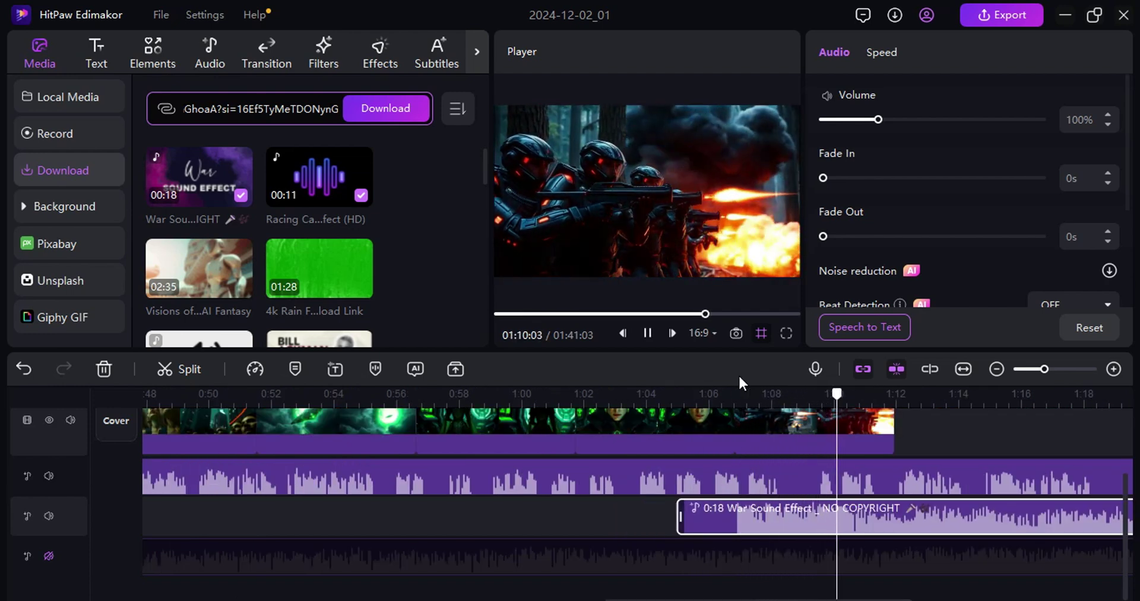
- Play and pause over the war sound effect beneath the closing gunfire shot
key(space)
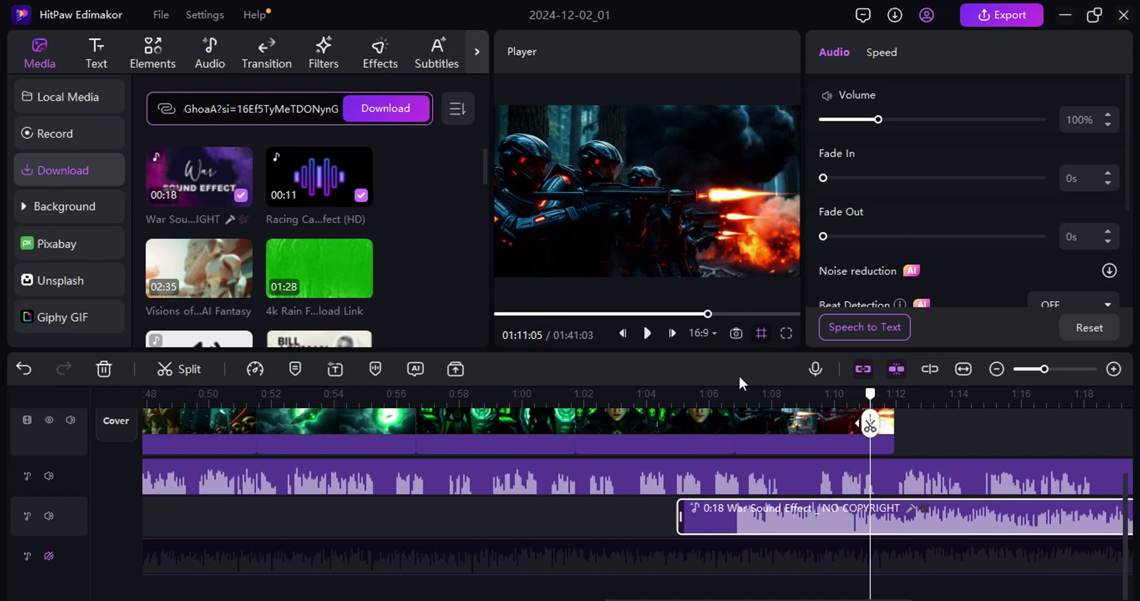